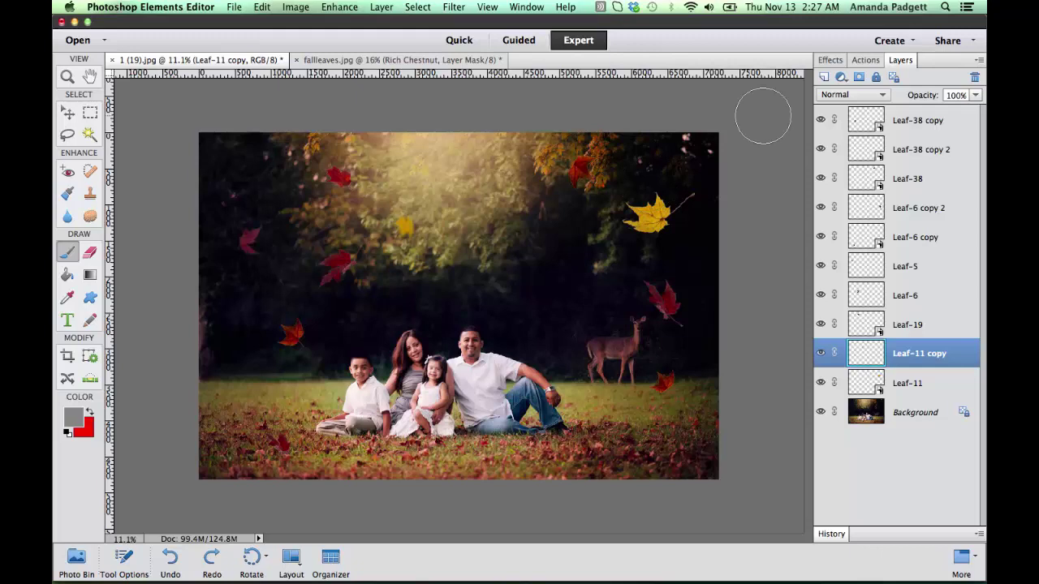
- In the Actions list, collapse and re-expand the Falling Leaves Collection, then scroll through its actions
click(865, 61)
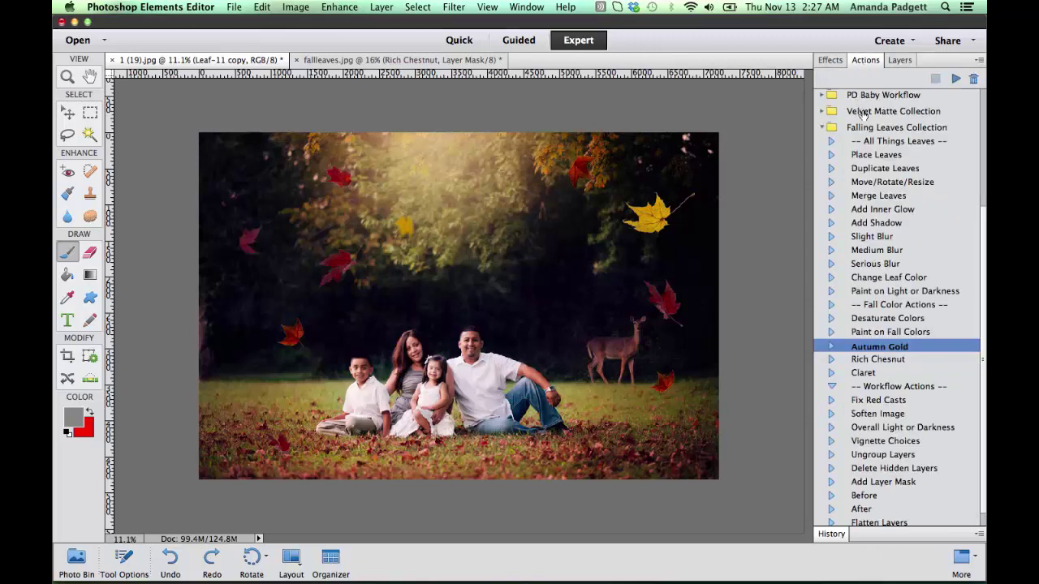
click(878, 129)
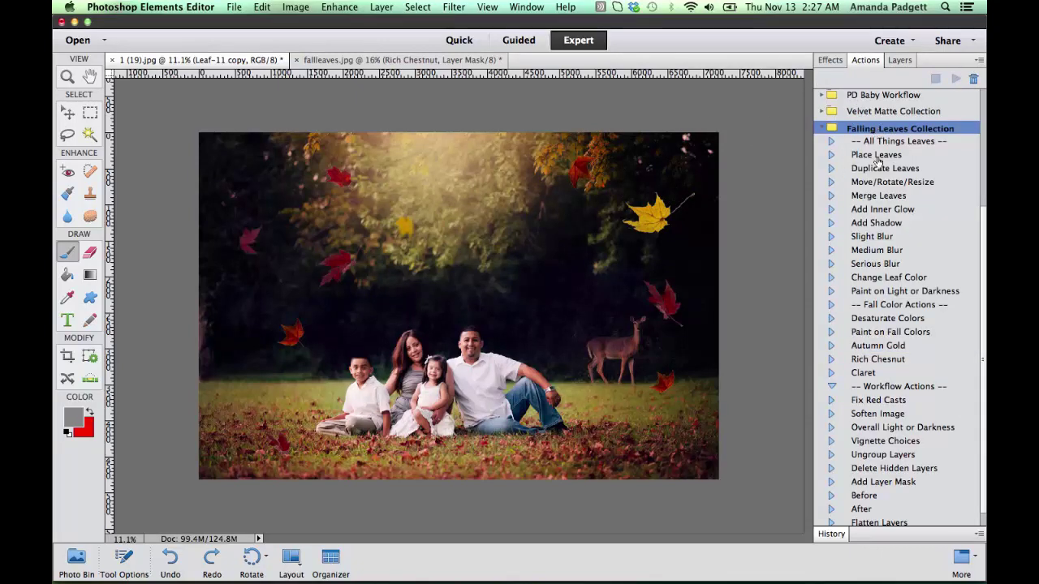
click(821, 128)
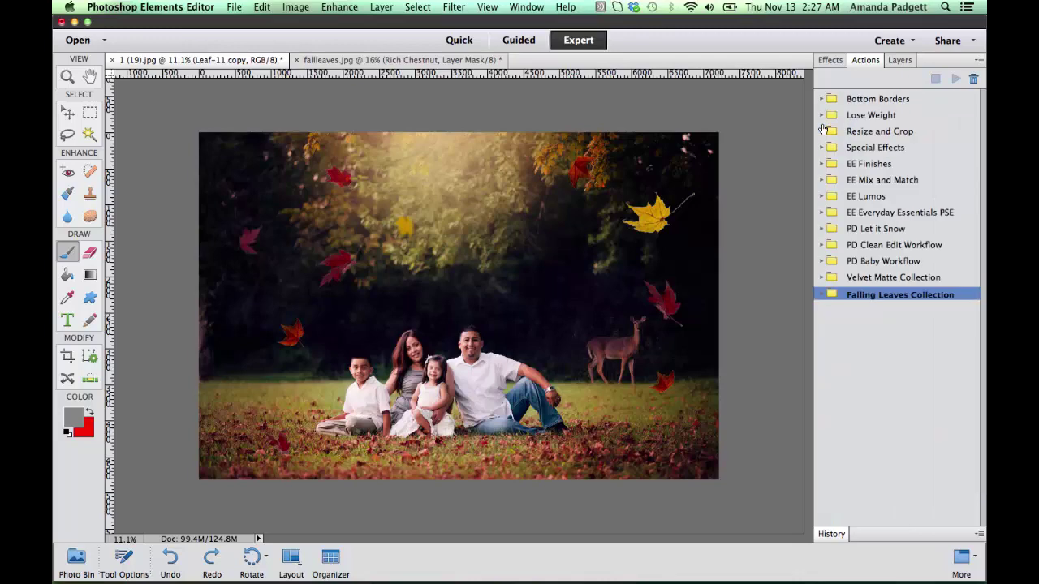
click(821, 297)
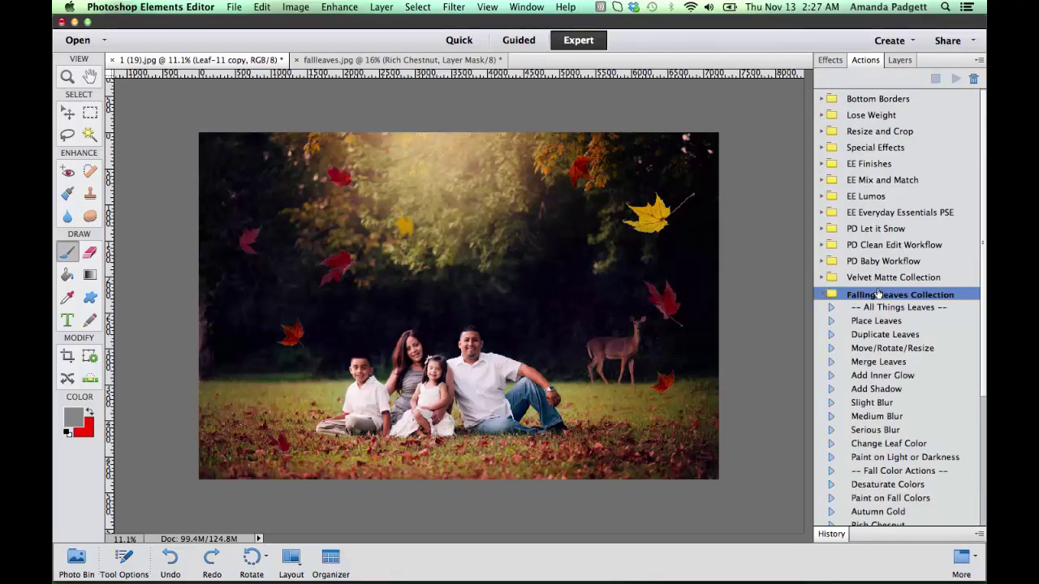
scroll(883, 292, down, 5)
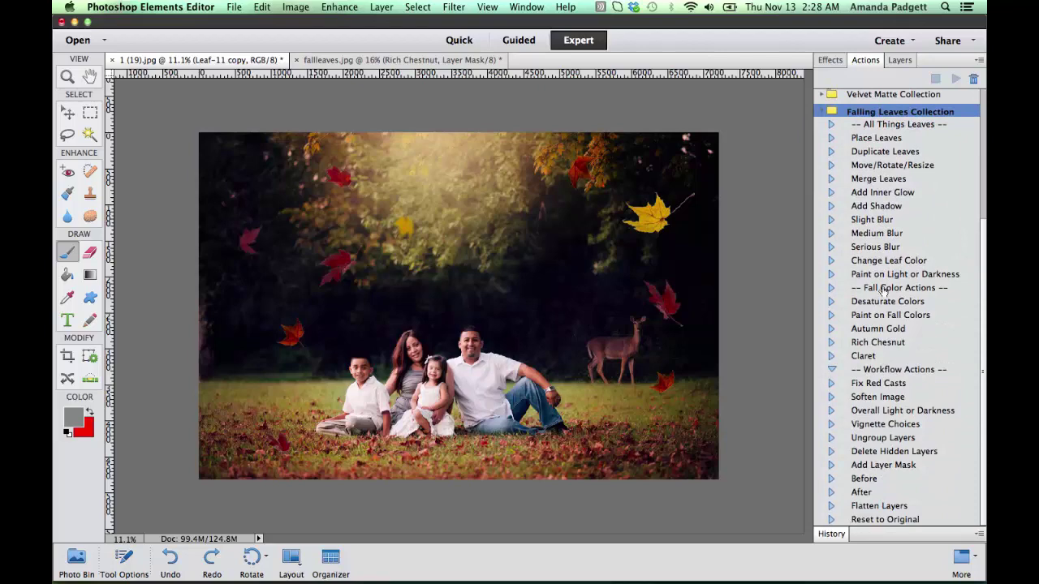
click(839, 64)
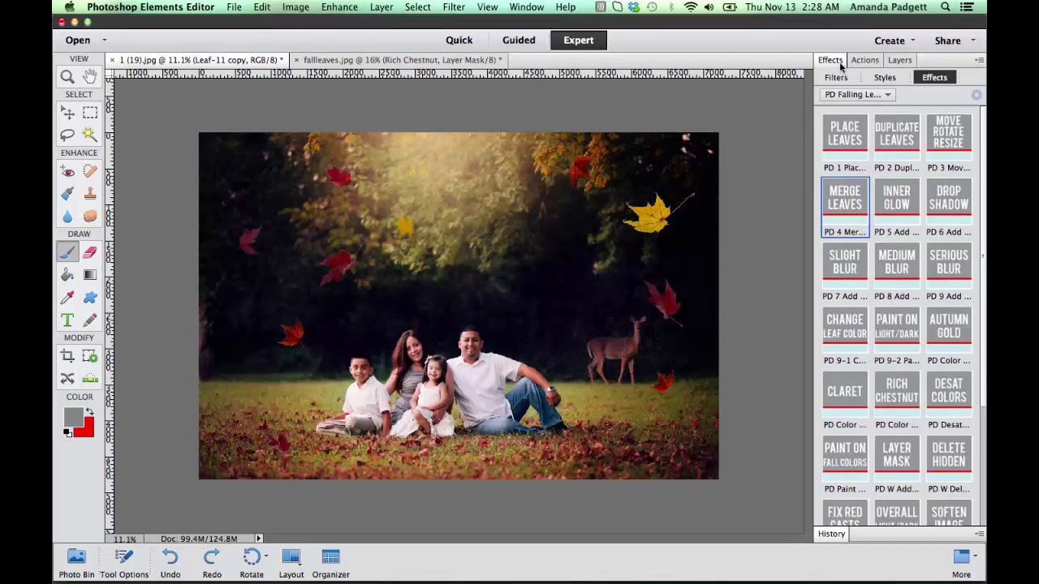
click(869, 96)
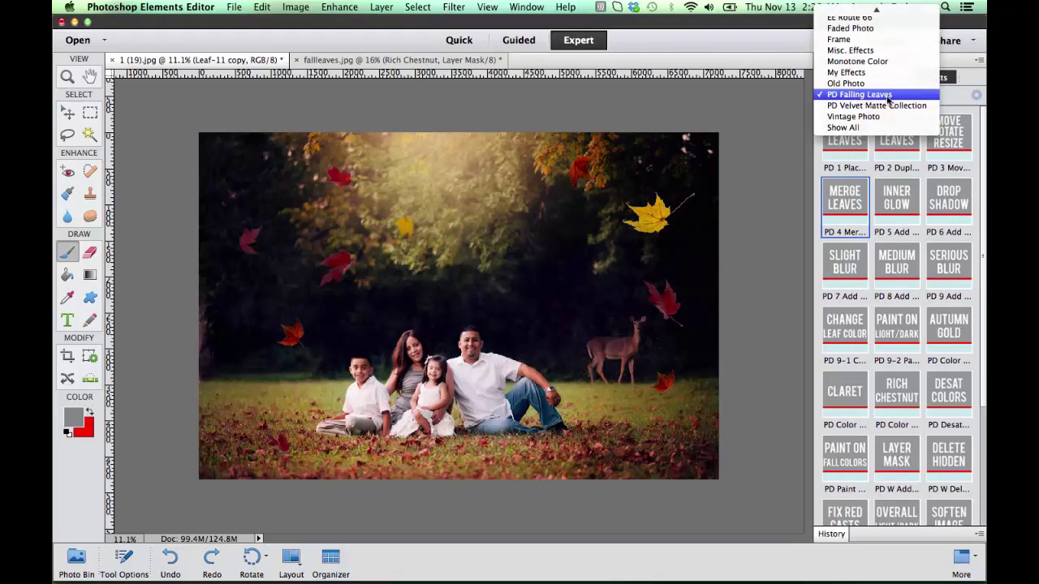
click(889, 96)
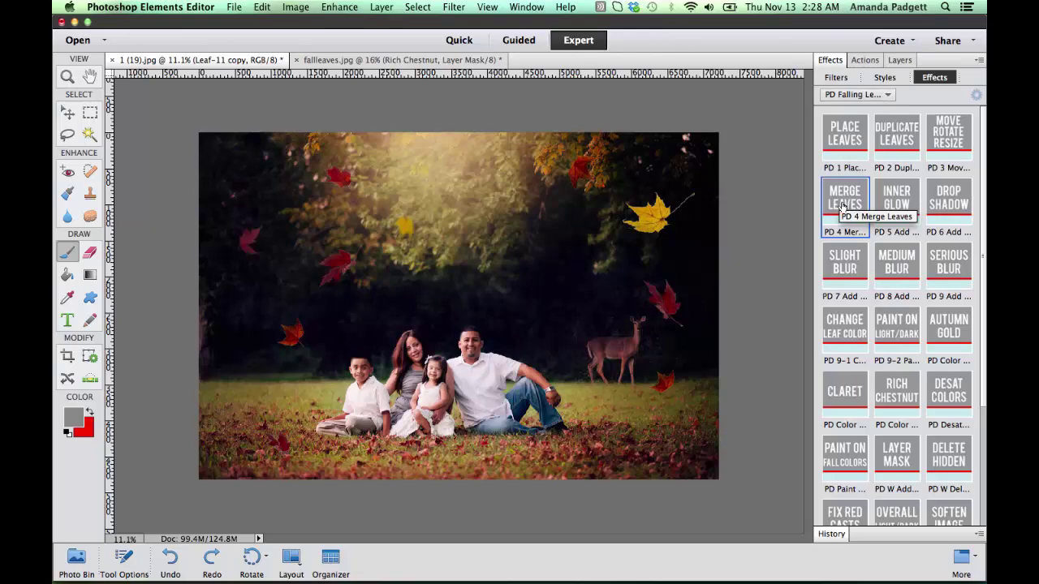
scroll(910, 223, down, 3)
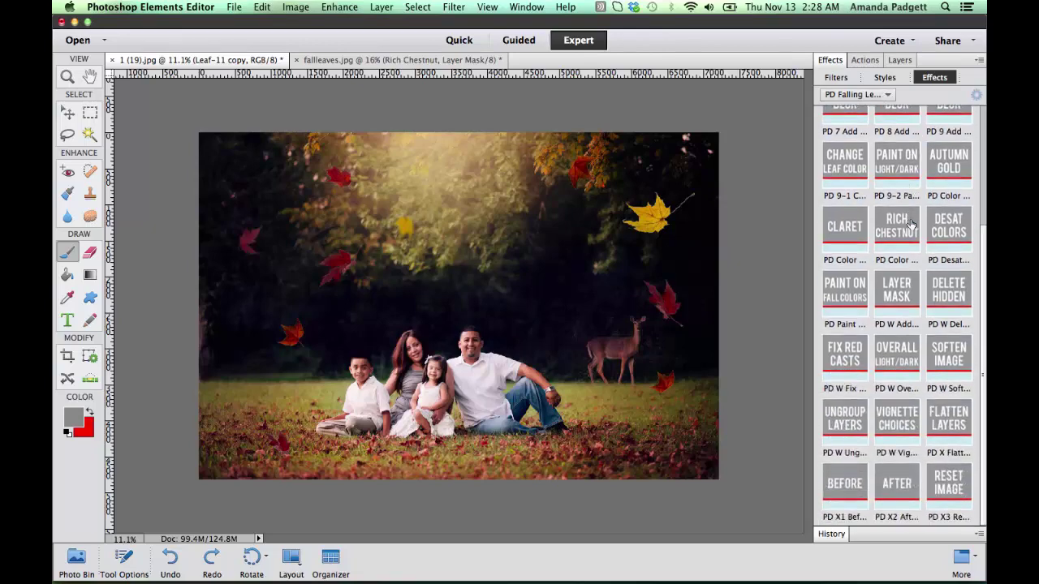
scroll(911, 223, up, 3)
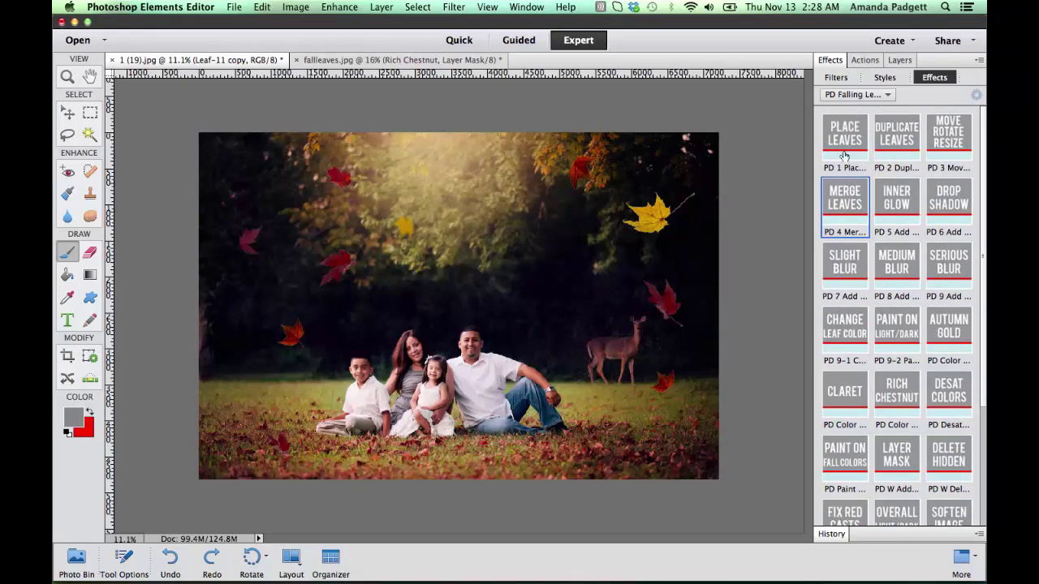
- Glance over the Layers list, then select the Place Leaves action in the Falling Leaves Collection
click(873, 61)
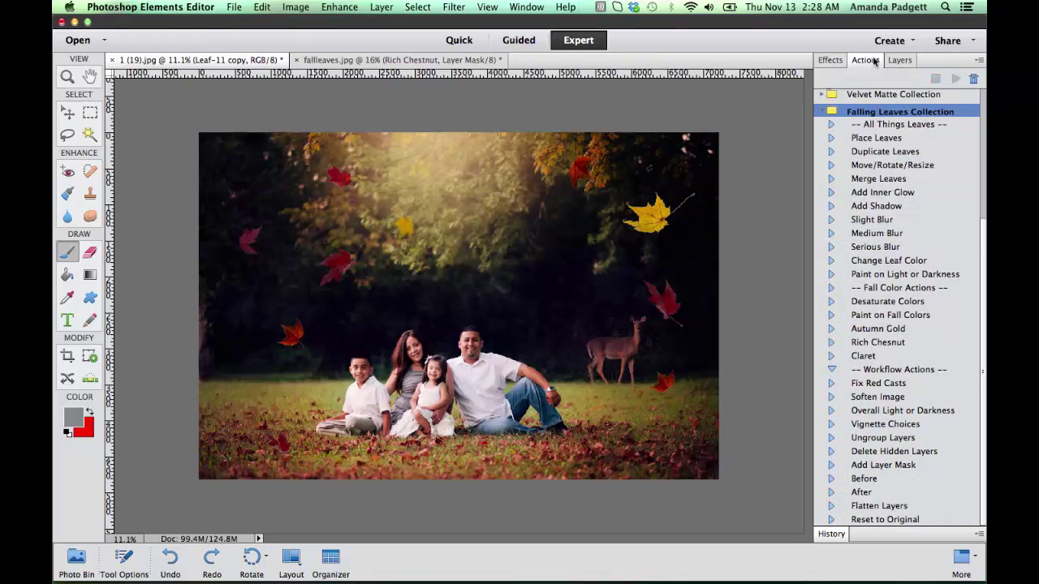
click(899, 61)
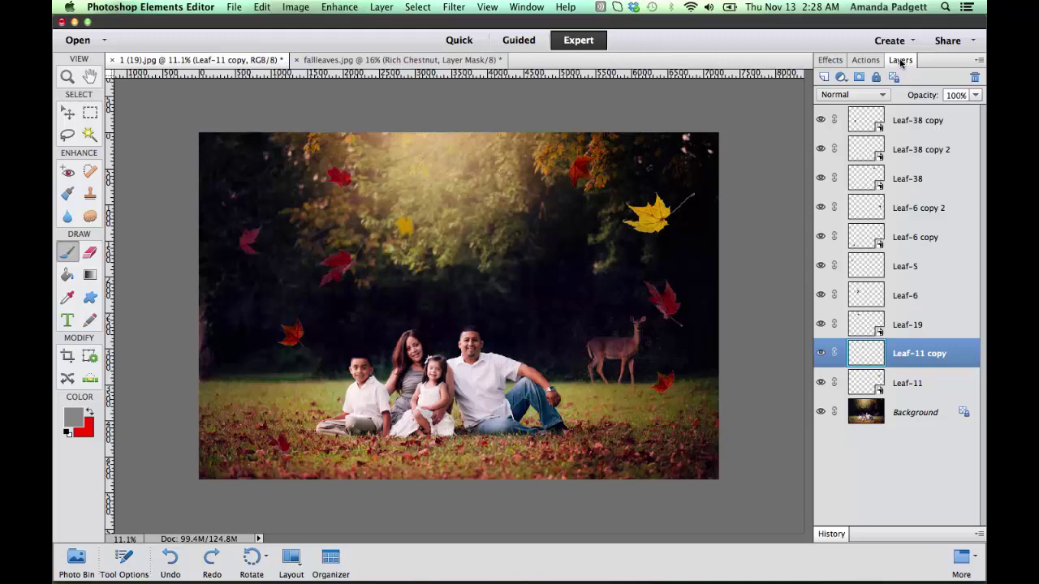
click(867, 61)
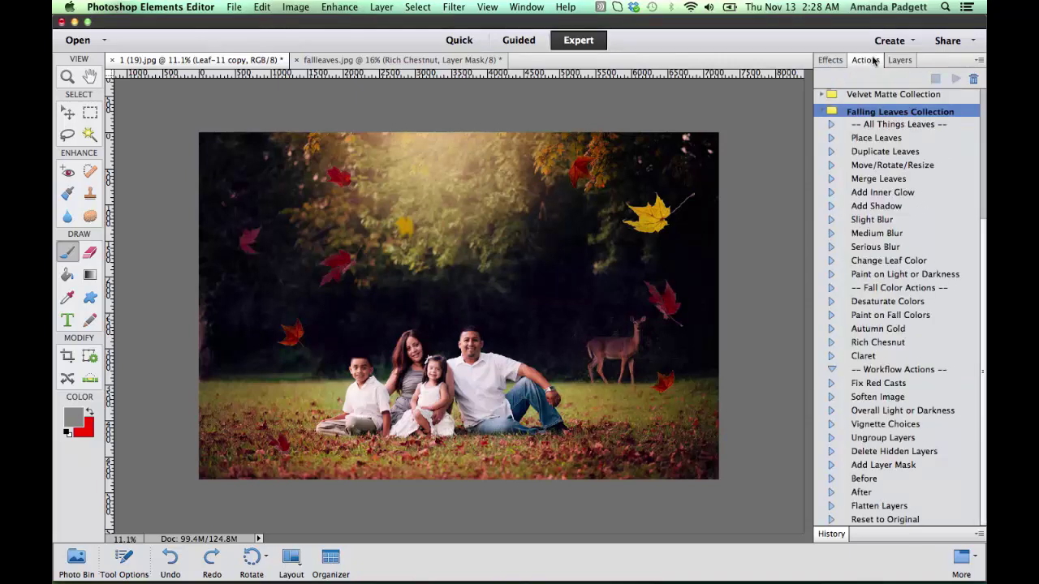
click(880, 141)
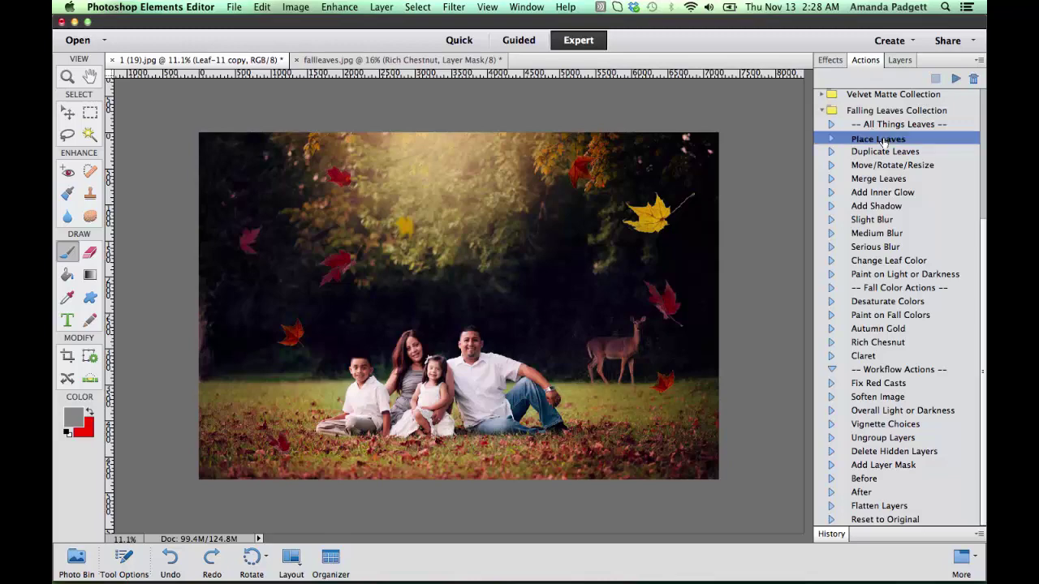
- Run Place Leaves and place the dark Leaf-16.png overlay from LEAF OVERLAYS onto the photo
click(957, 79)
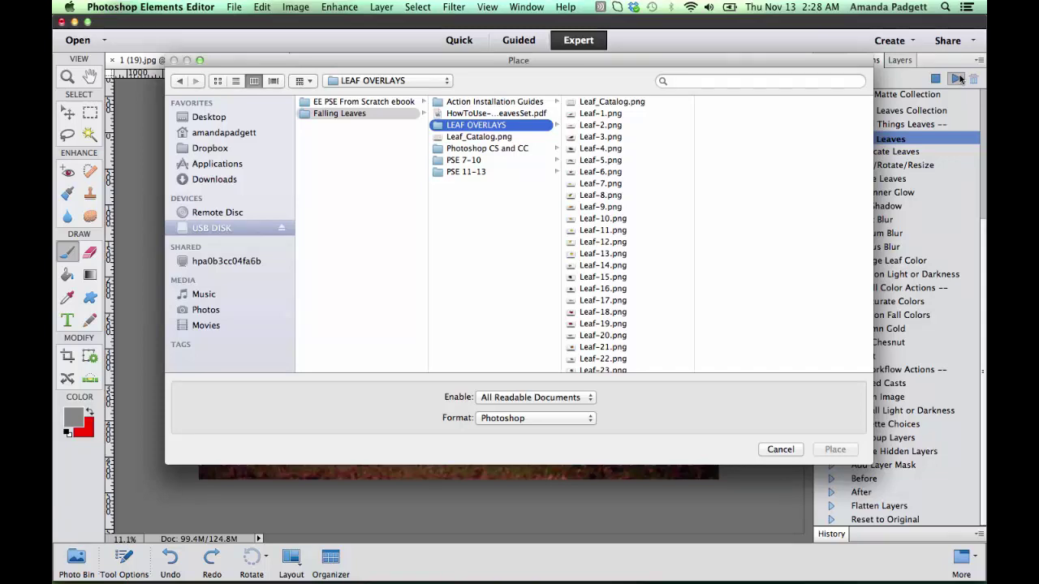
click(625, 186)
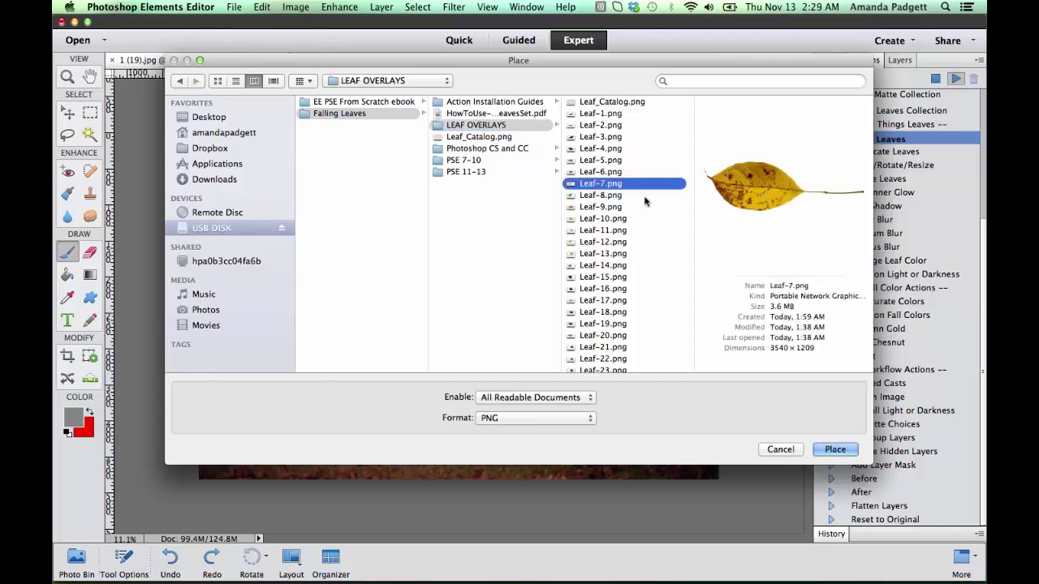
scroll(620, 230, down, 3)
click(621, 230)
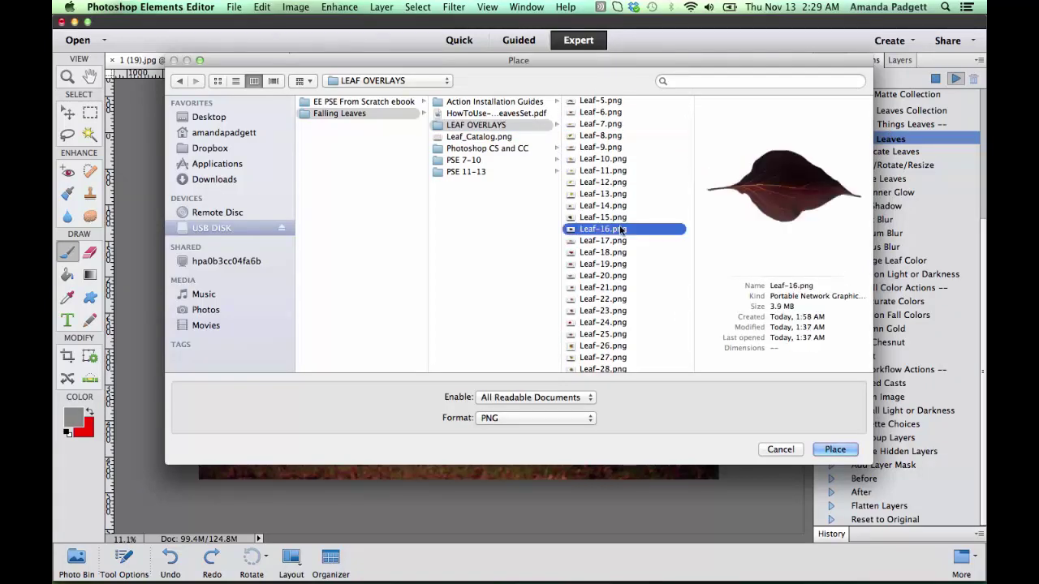
scroll(620, 231, down, 6)
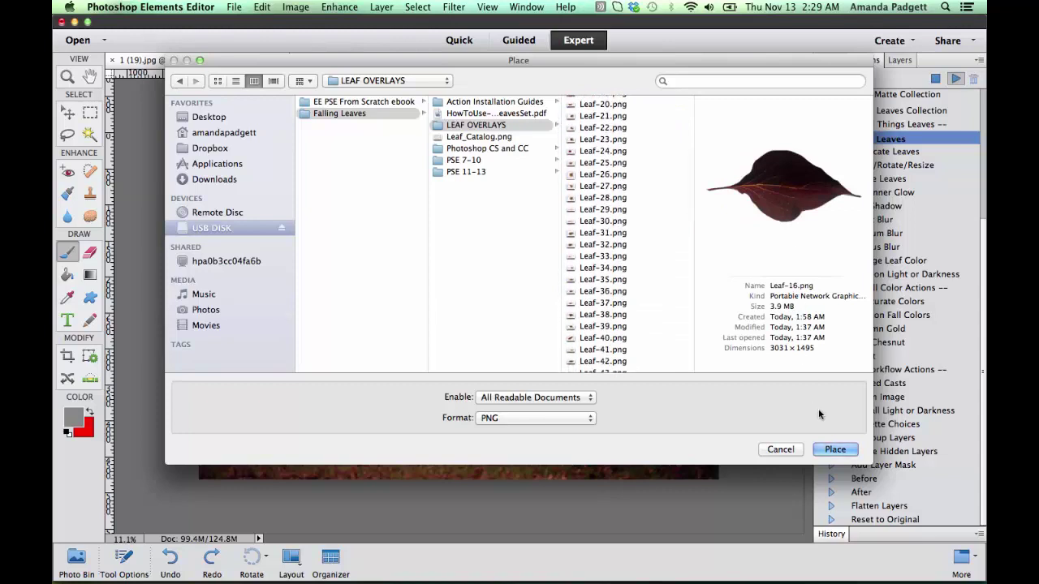
click(834, 449)
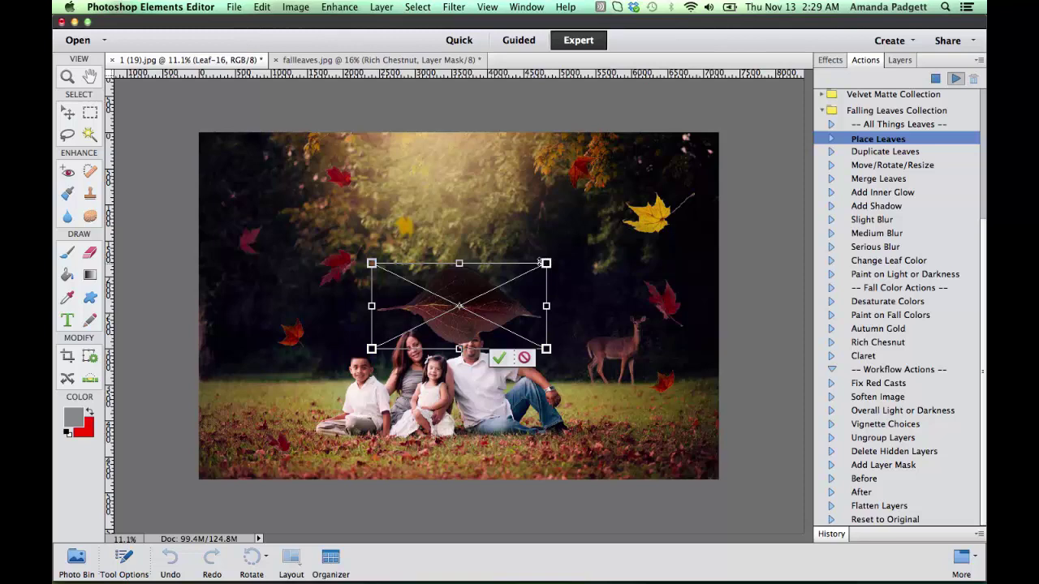
- Shrink the Leaf-16 overlay into the upper-left corner and commit the transform
mouse_move(548, 263)
mouse_down()
mouse_move(458, 303)
mouse_move(455, 284)
mouse_move(418, 268)
mouse_move(475, 280)
mouse_move(417, 266)
mouse_move(375, 340)
mouse_move(368, 327)
mouse_move(442, 269)
mouse_move(527, 243)
mouse_move(531, 258)
mouse_move(564, 269)
mouse_move(551, 278)
mouse_move(579, 321)
mouse_move(575, 344)
mouse_move(594, 260)
mouse_move(248, 154)
mouse_move(241, 138)
mouse_move(244, 151)
mouse_up()
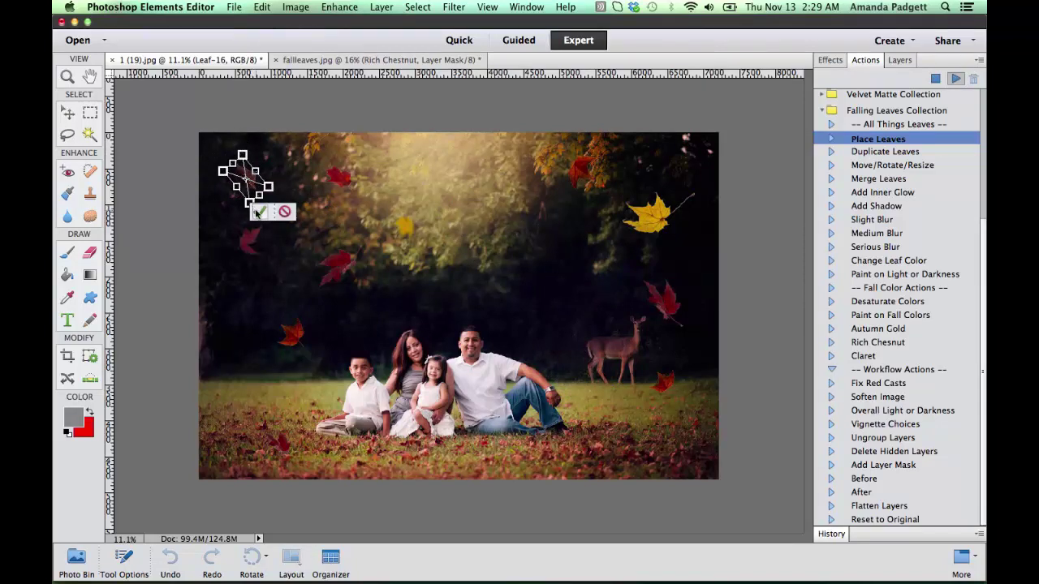
click(256, 211)
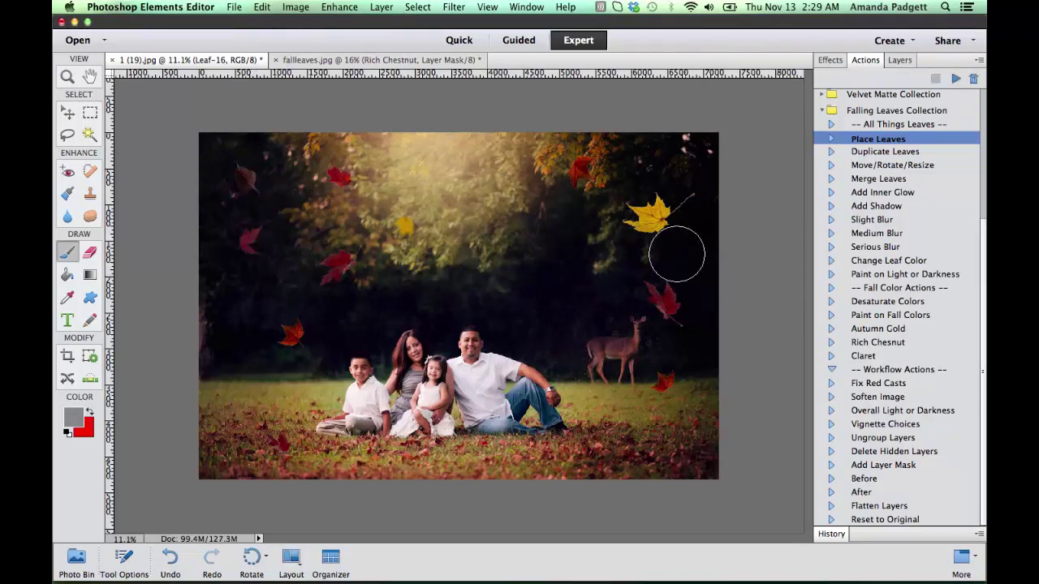
- Check the new Leaf-16 layer, then select the Leaf-6 copy layer
click(900, 61)
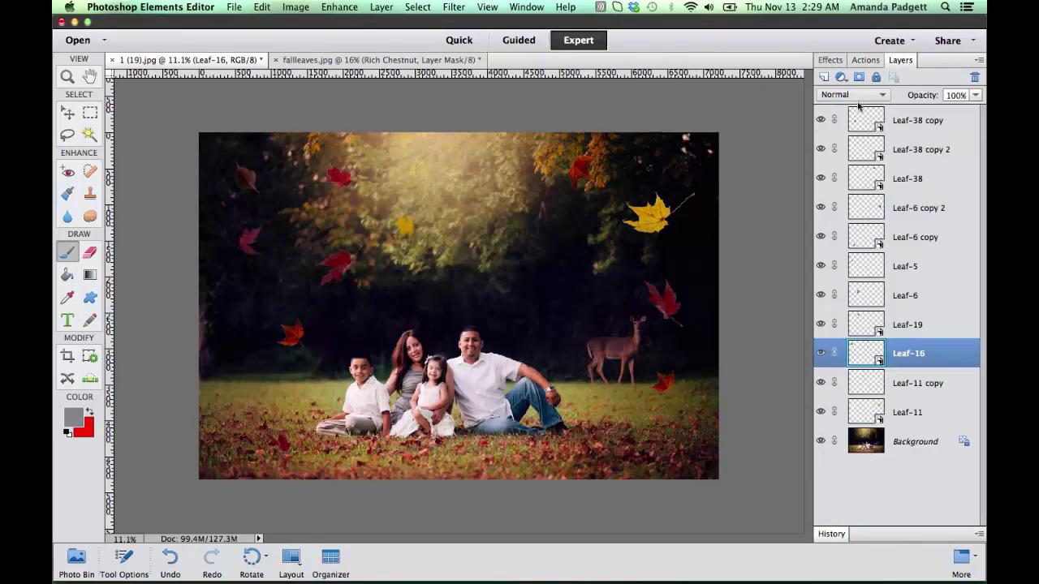
click(866, 60)
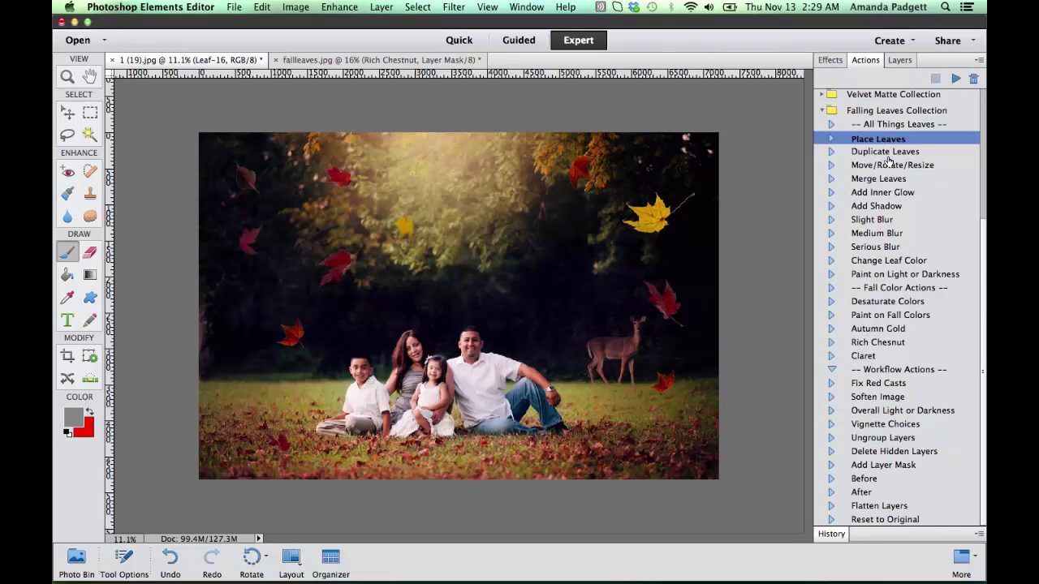
click(900, 61)
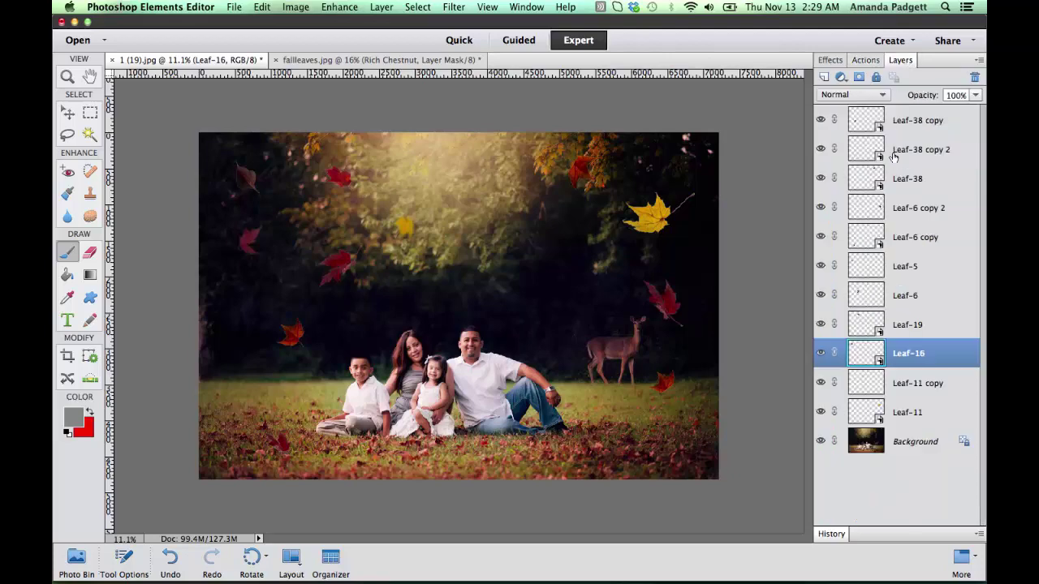
click(902, 237)
- Run Slight Blur on Leaf-6 copy, simplifying the layer and applying a 2.2-pixel Gaussian blur
click(865, 62)
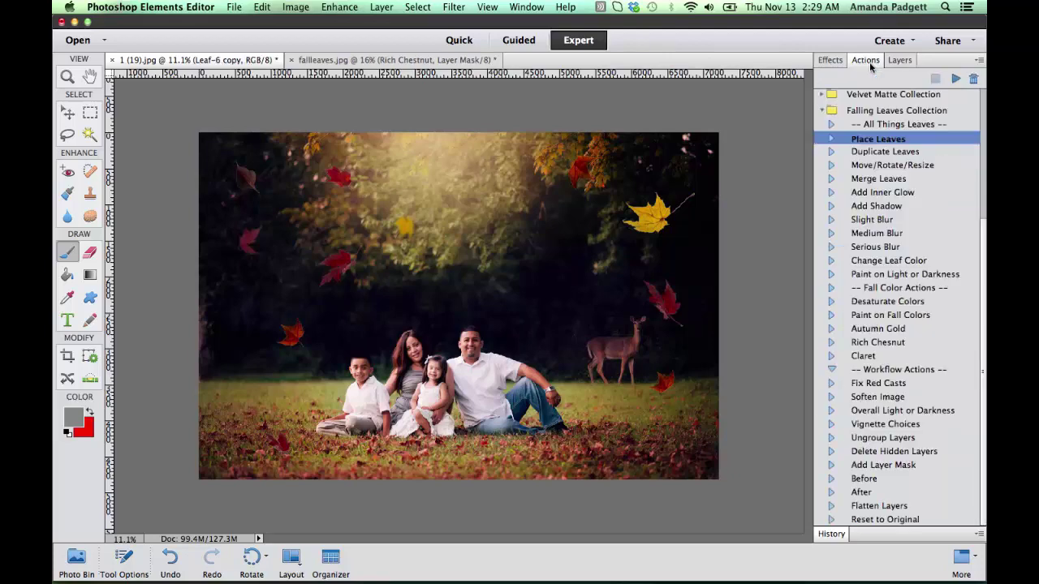
click(884, 221)
click(956, 81)
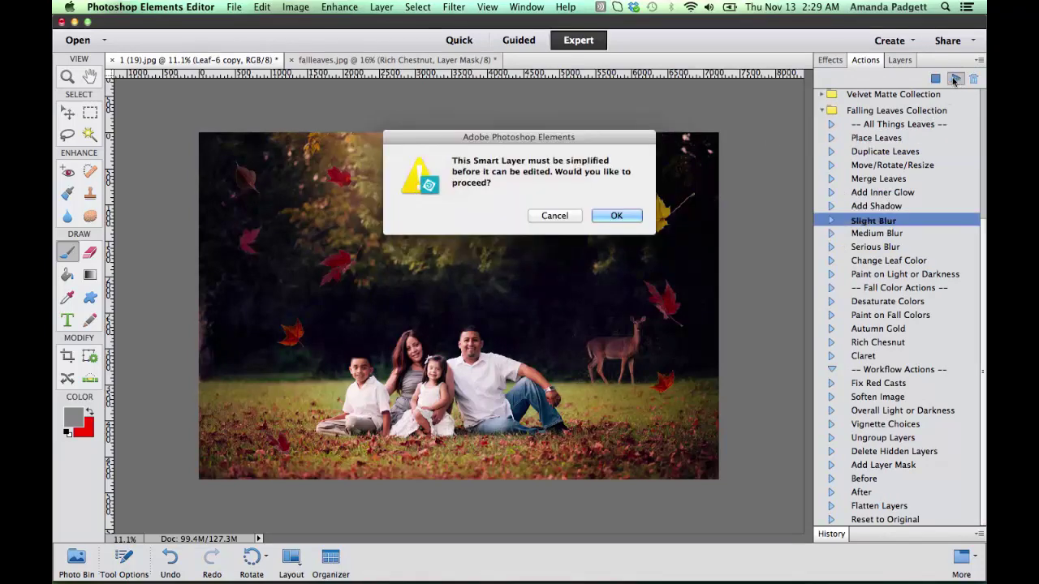
click(617, 215)
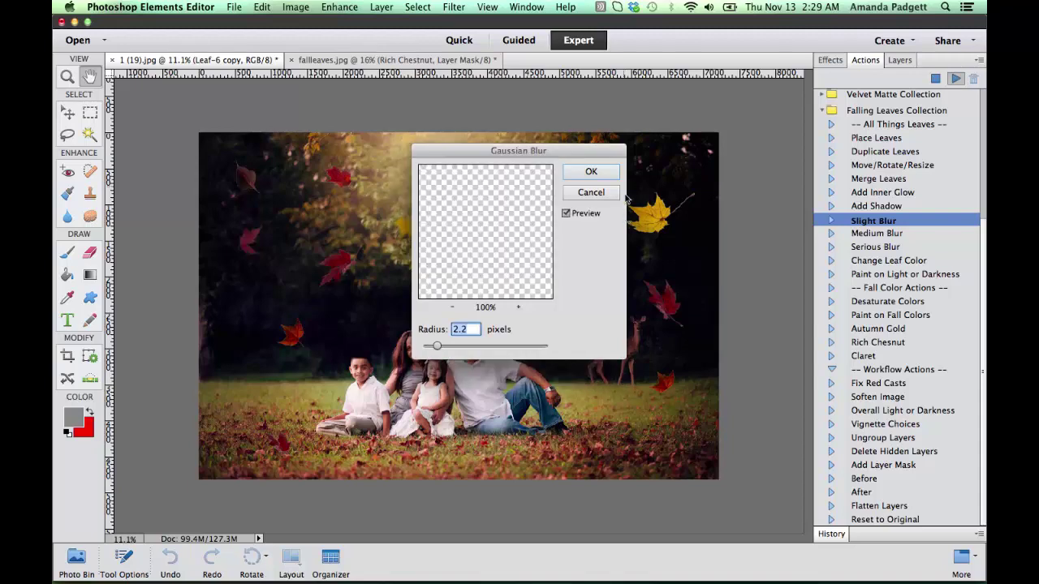
click(591, 171)
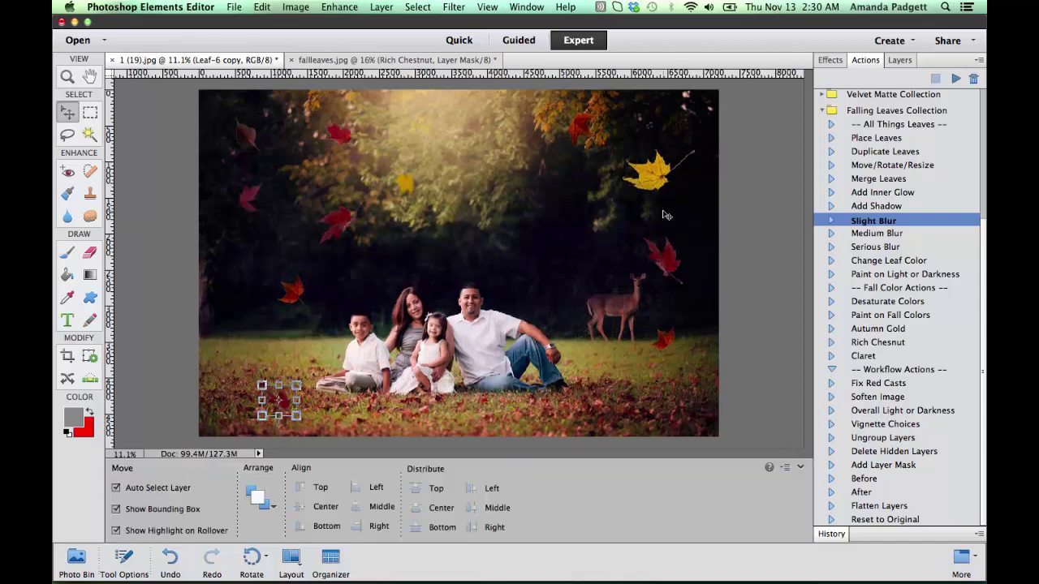
- Hide Tool Options, select the red leaf above the deer, and apply Medium Blur's 8.8-pixel Gaussian blur
click(118, 566)
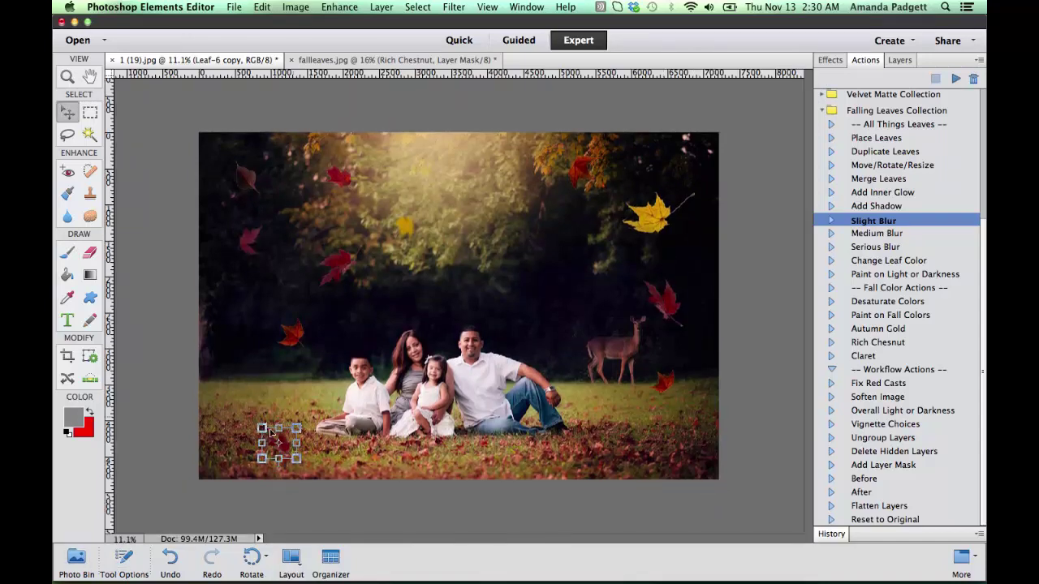
click(651, 219)
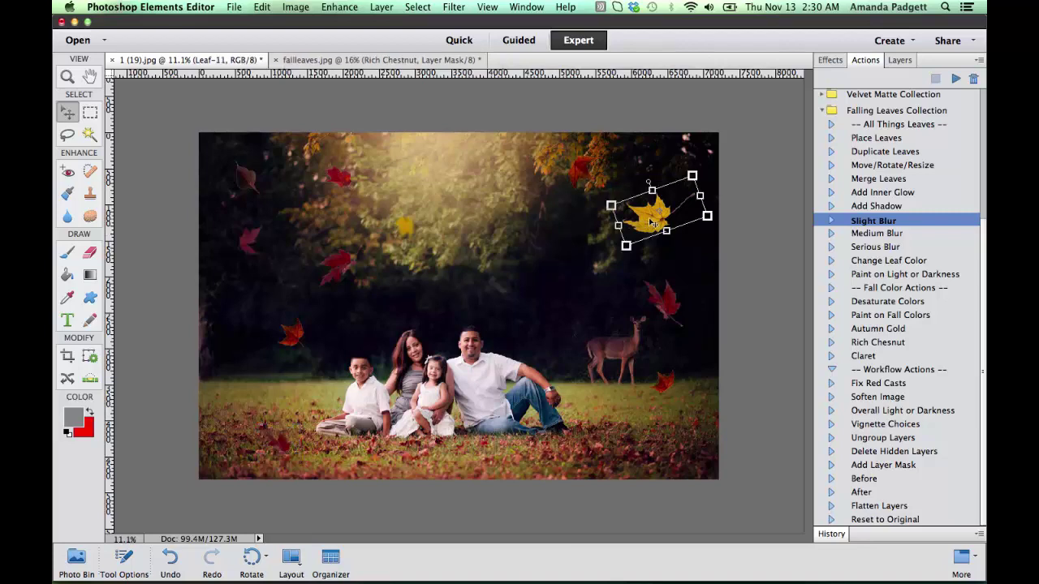
click(664, 301)
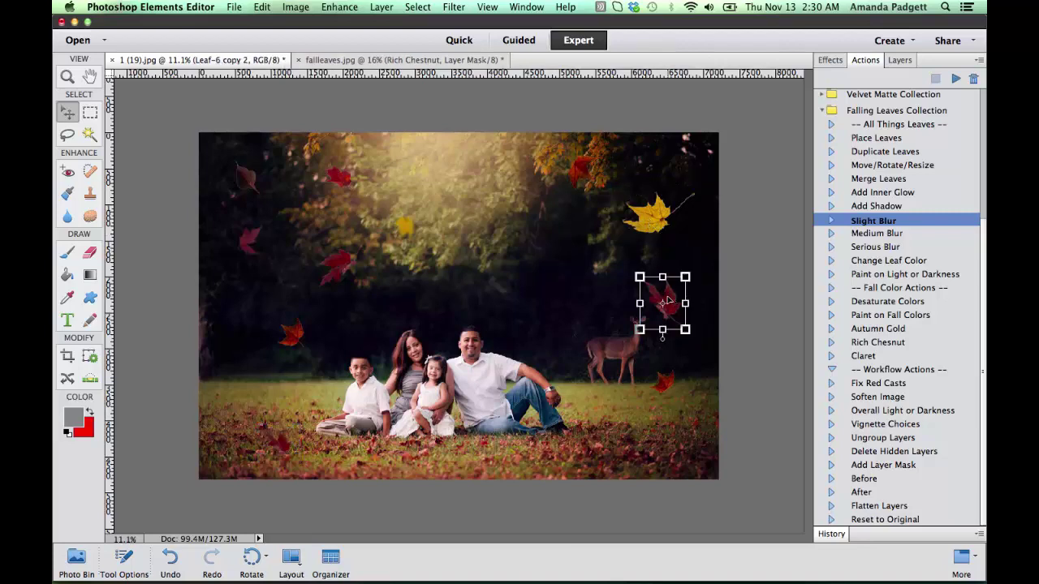
click(893, 235)
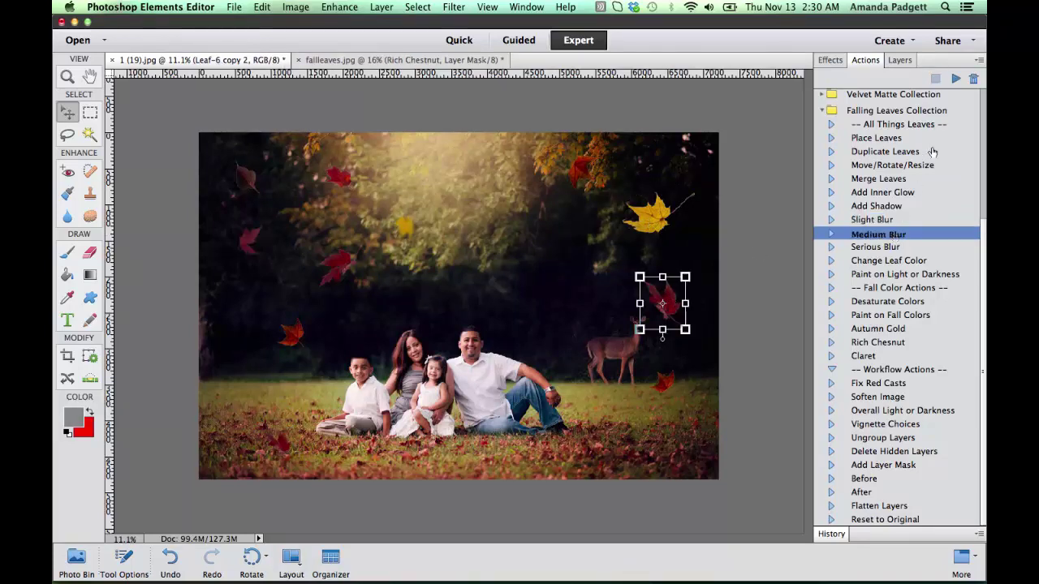
click(956, 79)
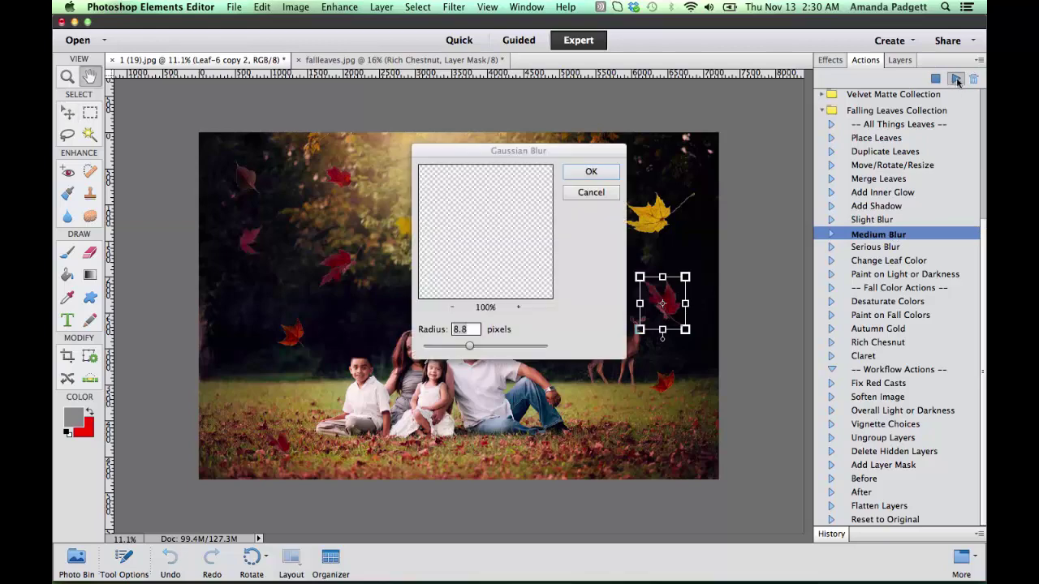
click(591, 171)
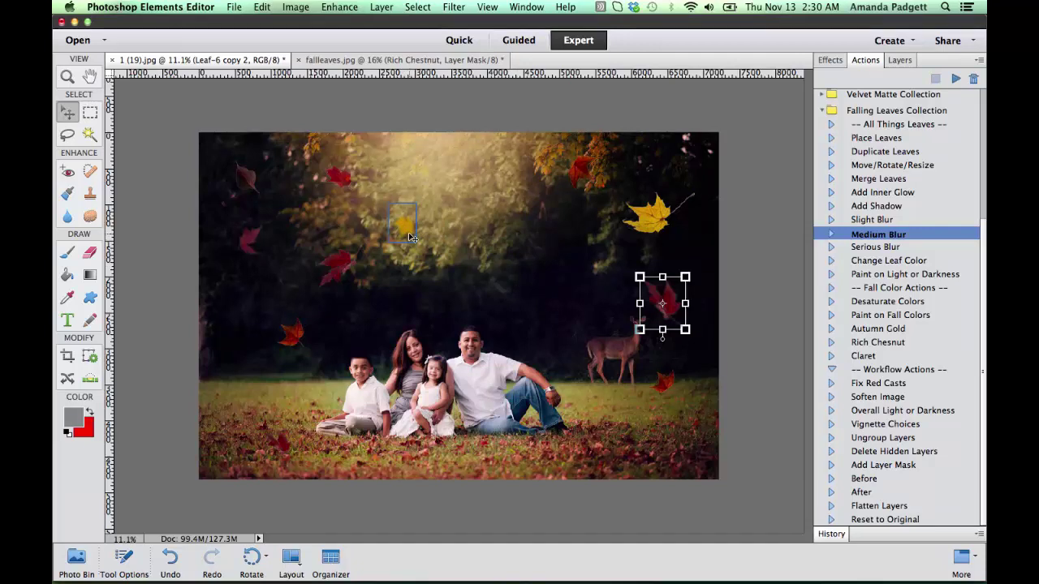
- Apply Serious Blur to the dark red leaf left of the family, lowering the radius to 14.7 pixels
click(297, 335)
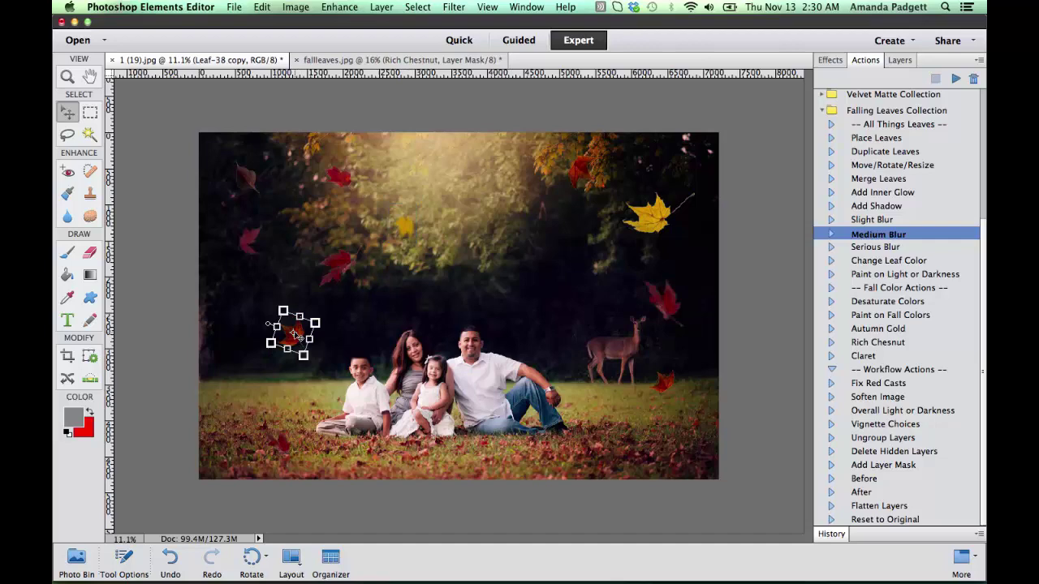
click(899, 248)
click(956, 79)
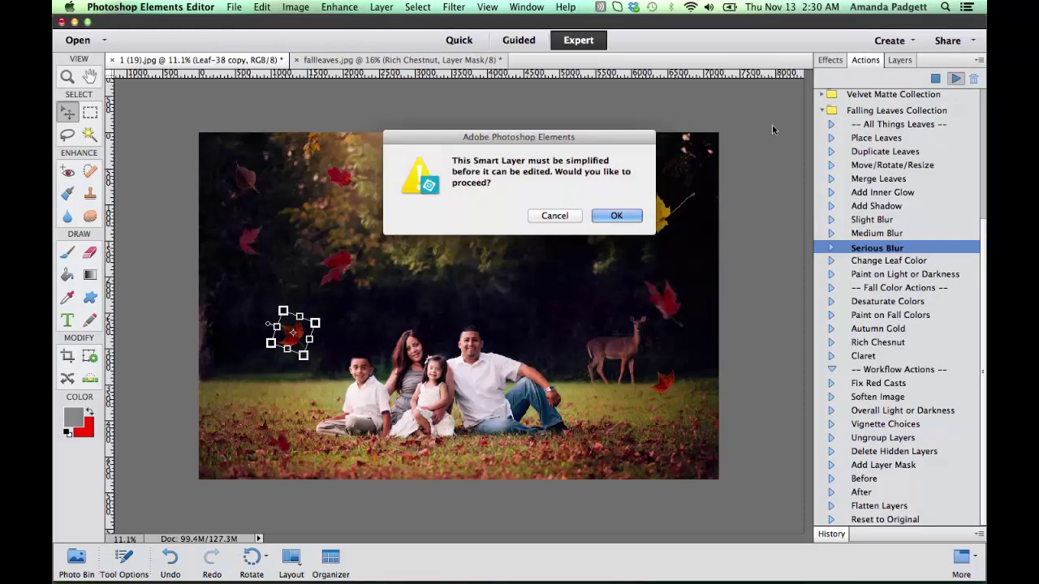
click(605, 215)
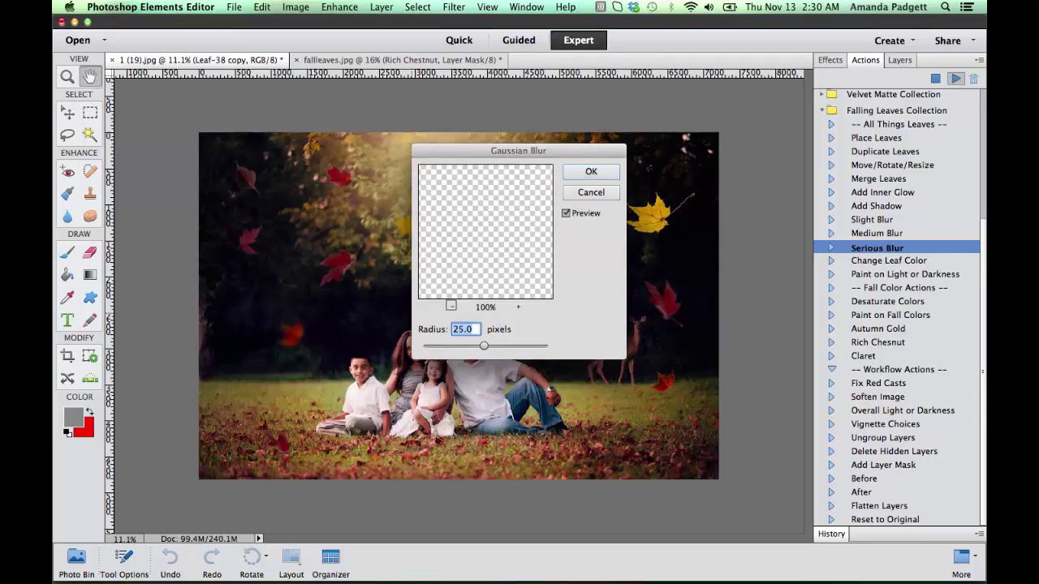
drag(485, 346, 480, 342)
drag(480, 347, 476, 344)
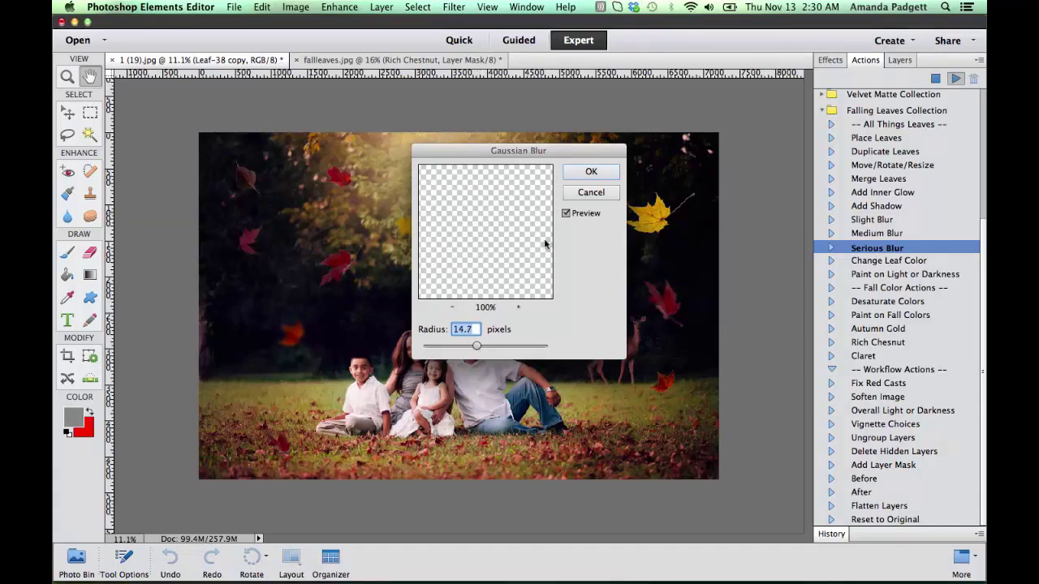
click(609, 173)
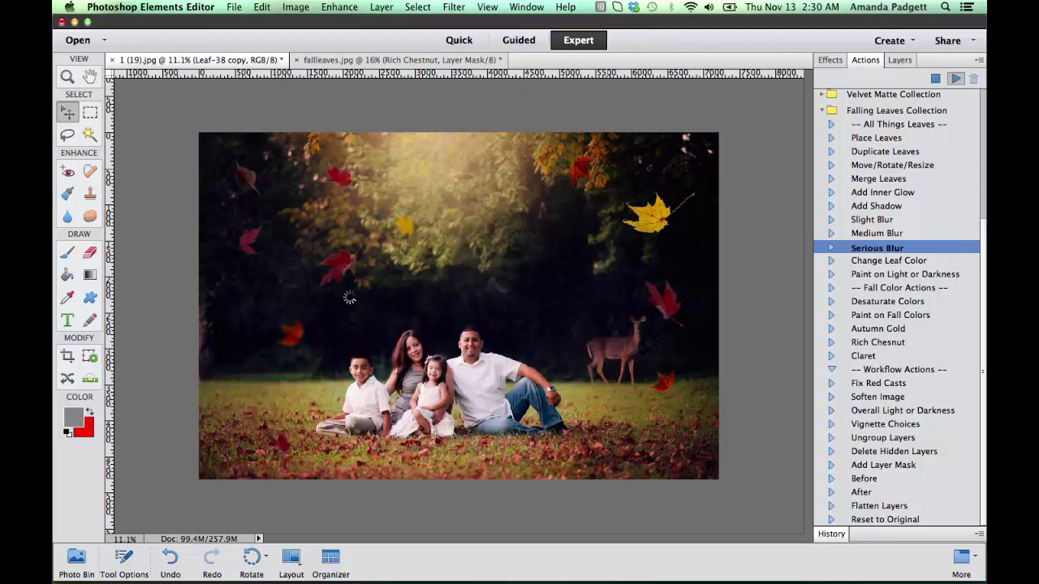
click(341, 271)
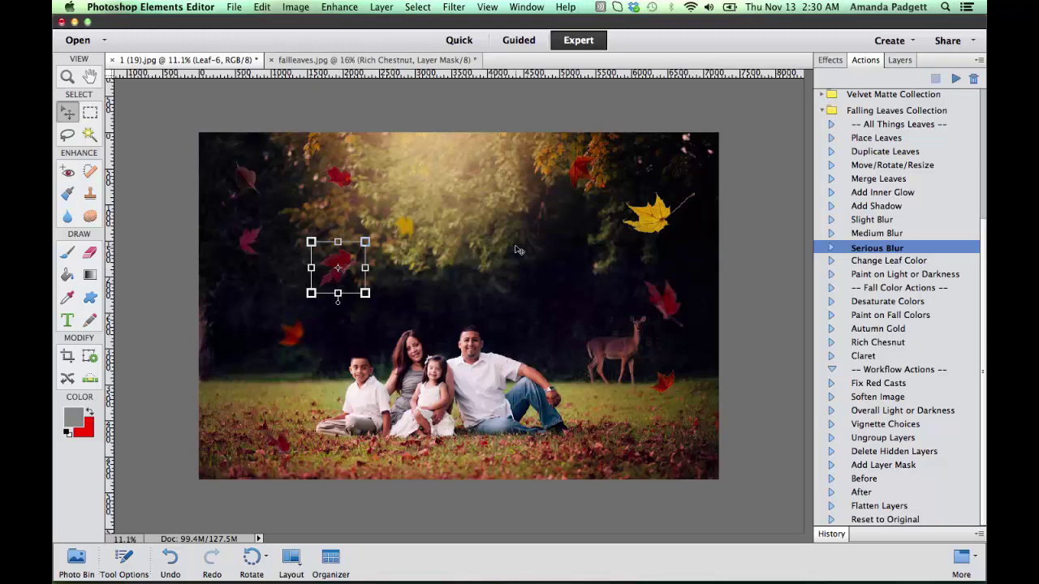
- Select all leaf layers from Leaf-38 copy down to Leaf-11 and merge them with Merge Leaves
click(874, 180)
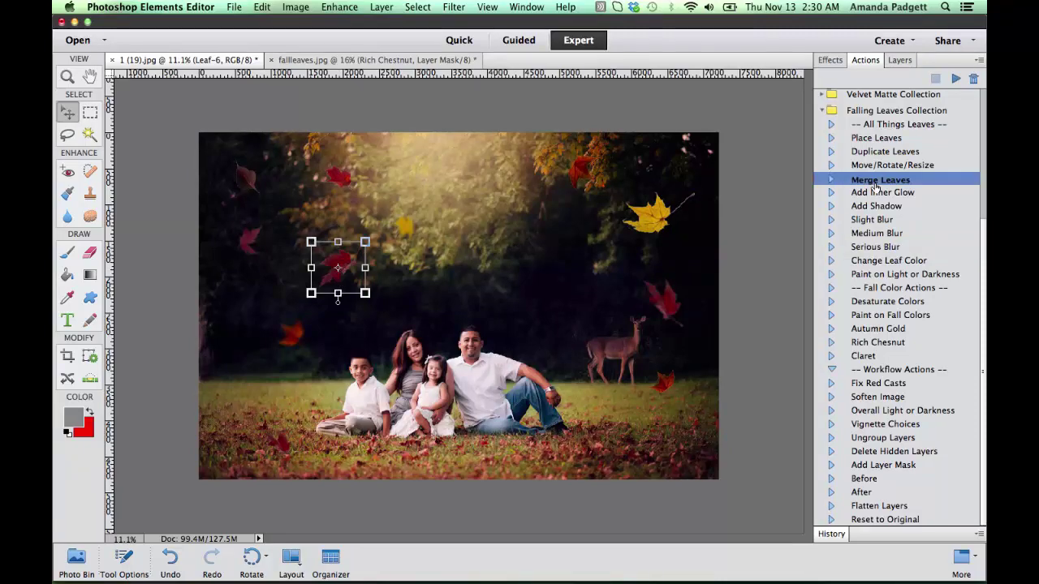
click(955, 78)
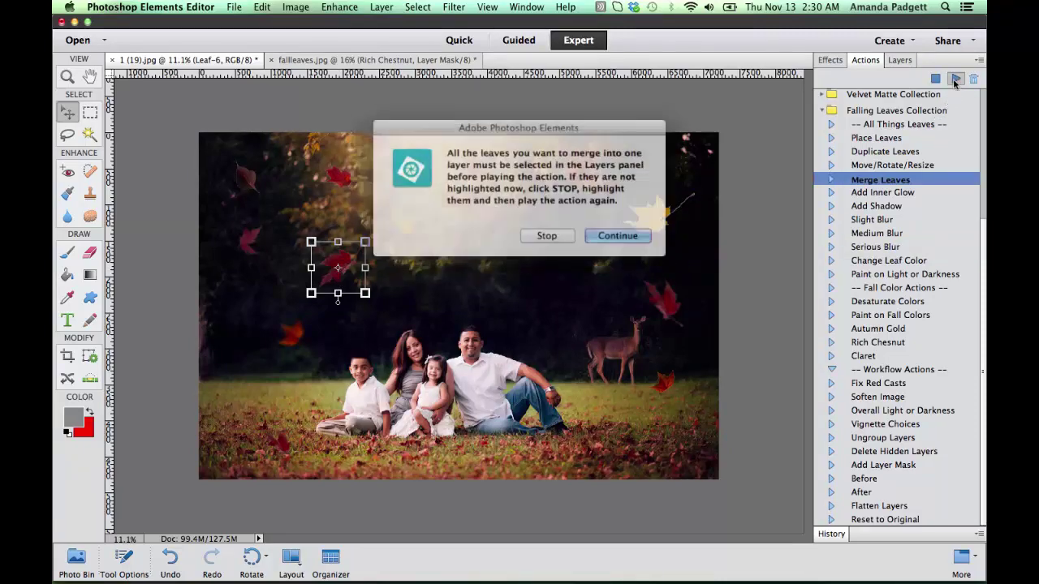
click(545, 233)
click(899, 61)
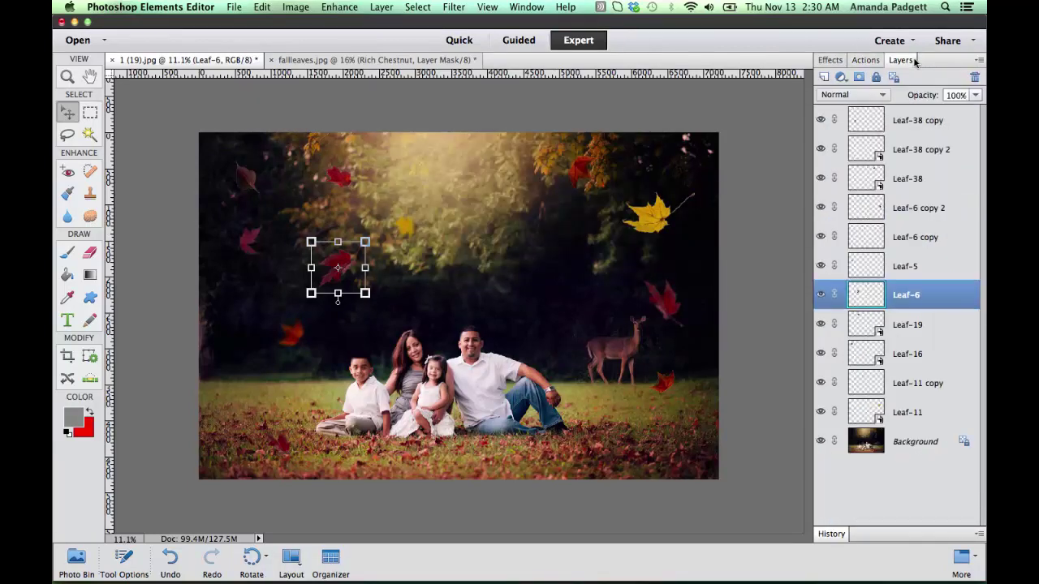
click(897, 120)
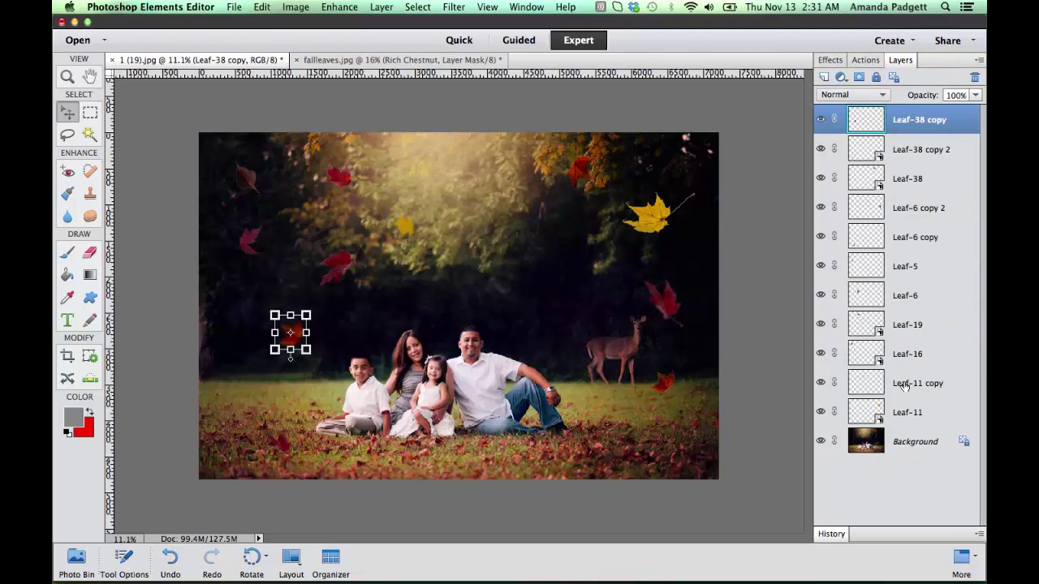
shift+click(915, 411)
click(868, 62)
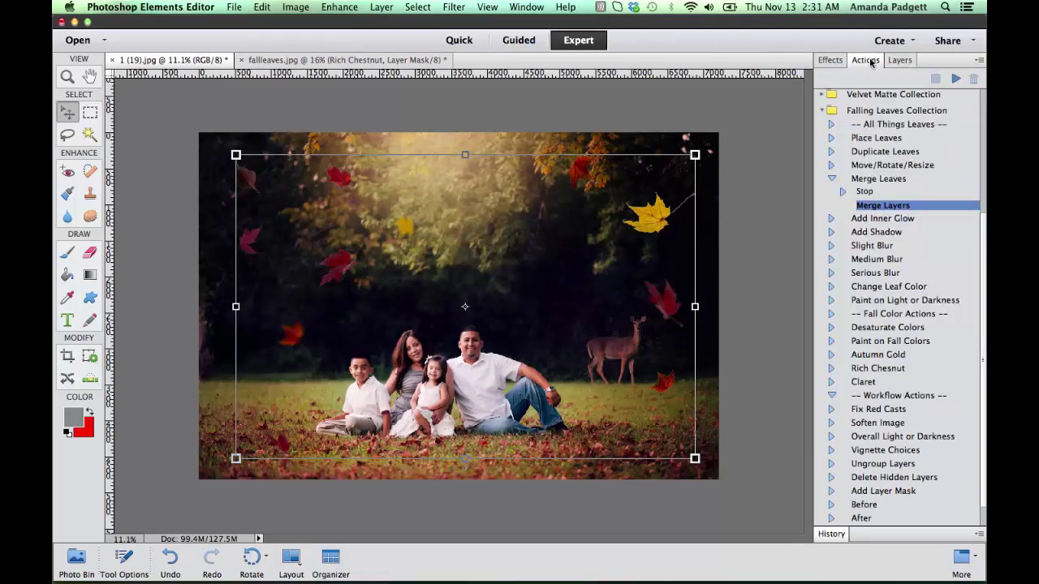
click(880, 179)
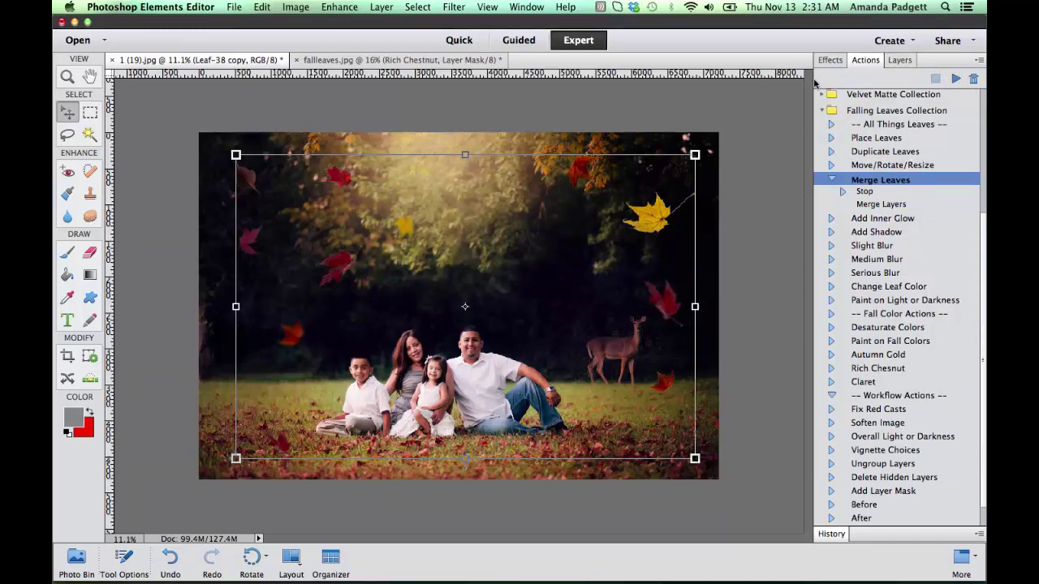
click(899, 61)
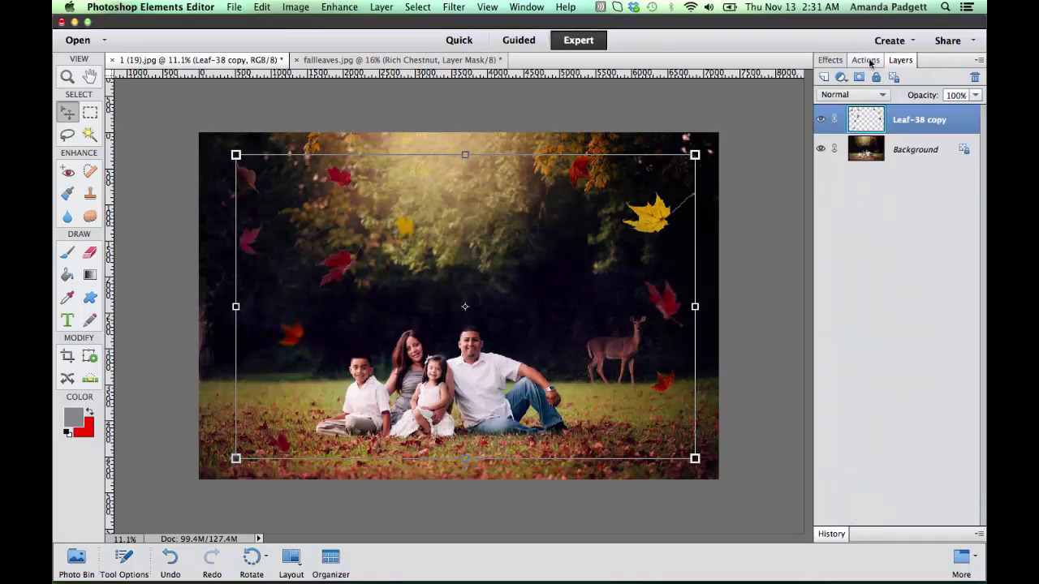
- Run Slight Blur on the merged leaves, keeping the 2.2-pixel radius
click(866, 61)
click(886, 246)
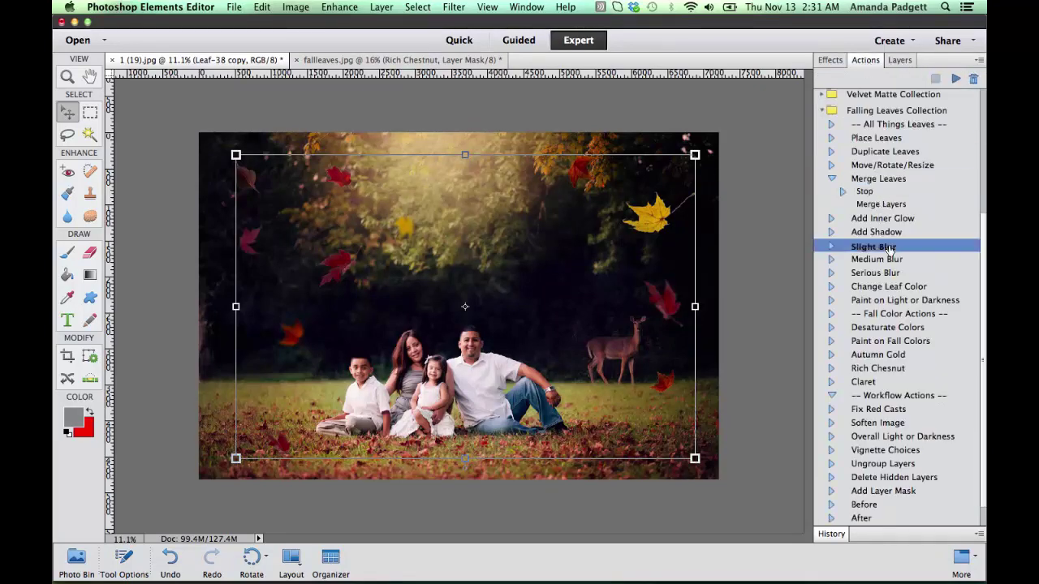
click(956, 78)
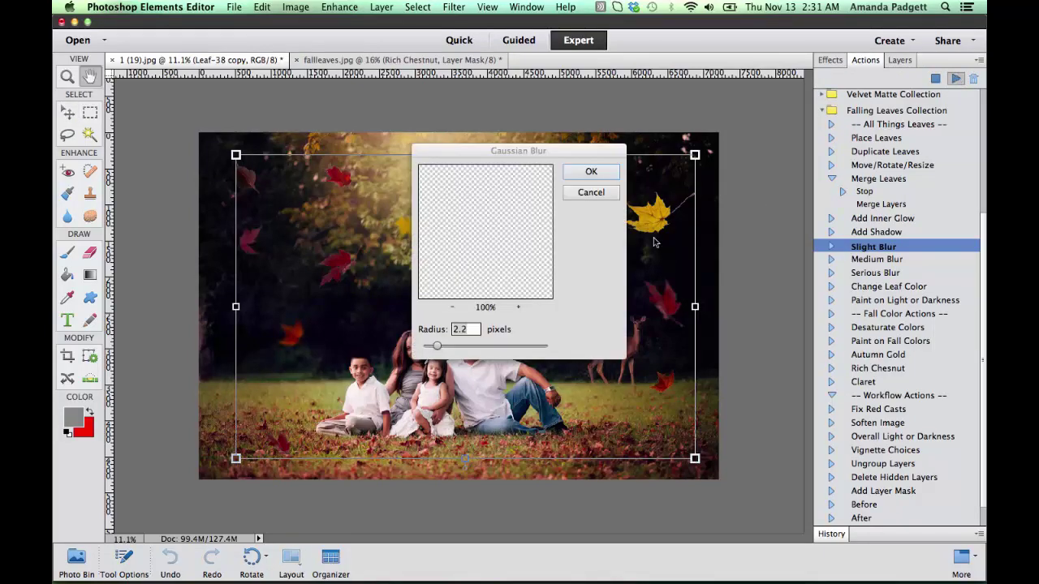
click(601, 175)
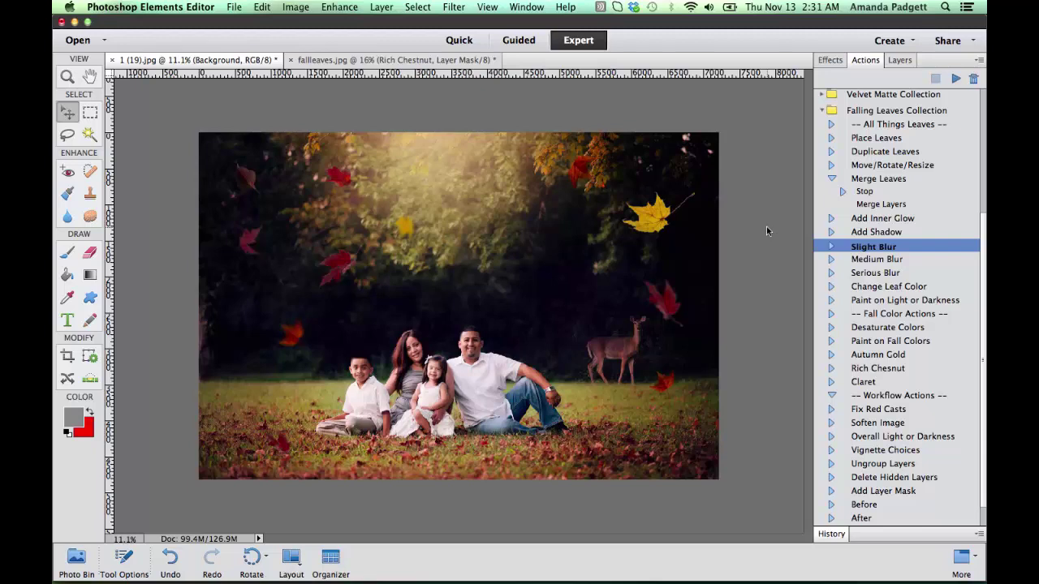
- Run the Claret colour-toning action on the photo
scroll(901, 288, down, 2)
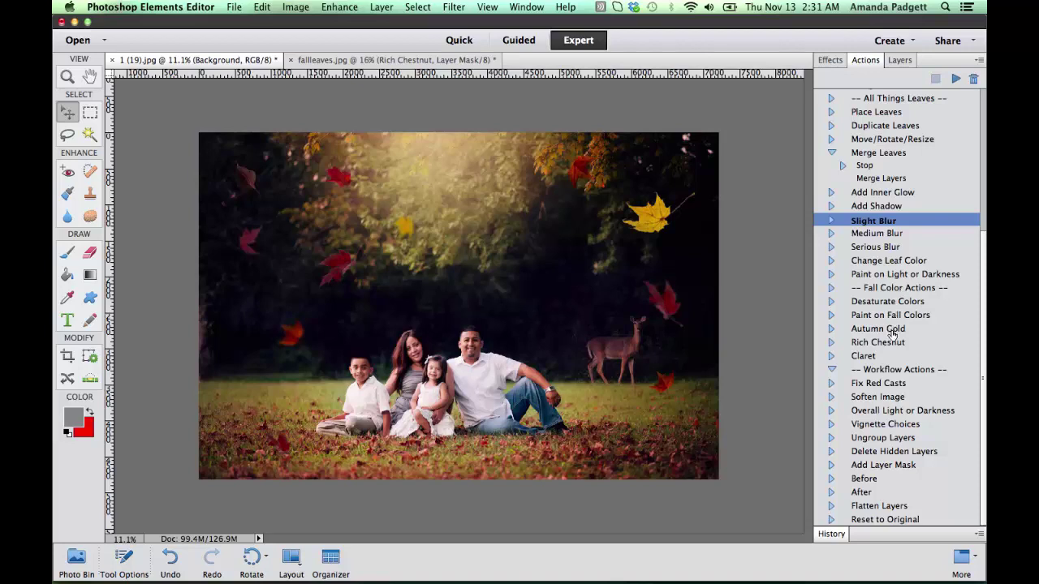
click(872, 357)
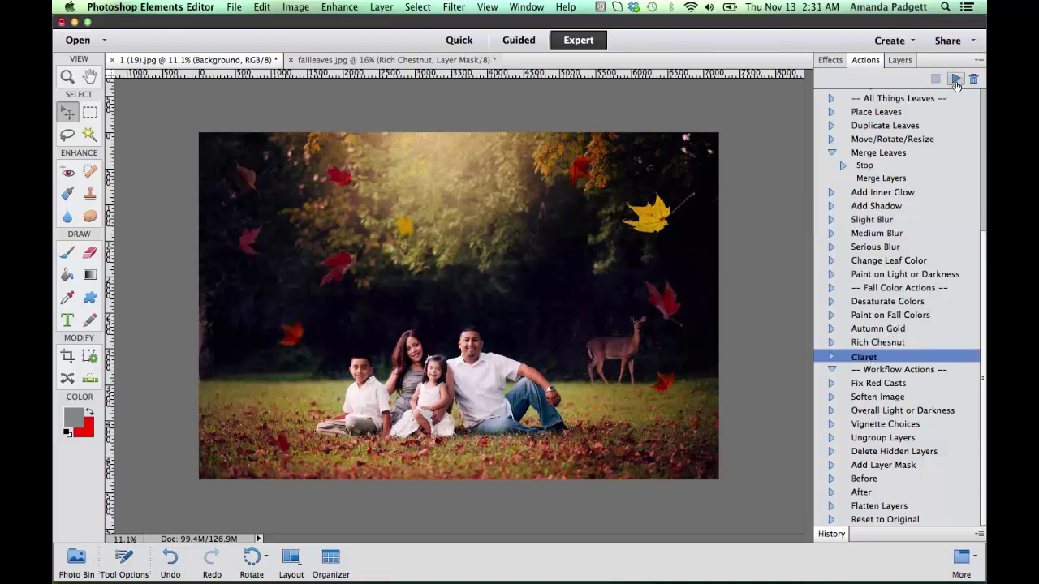
click(899, 60)
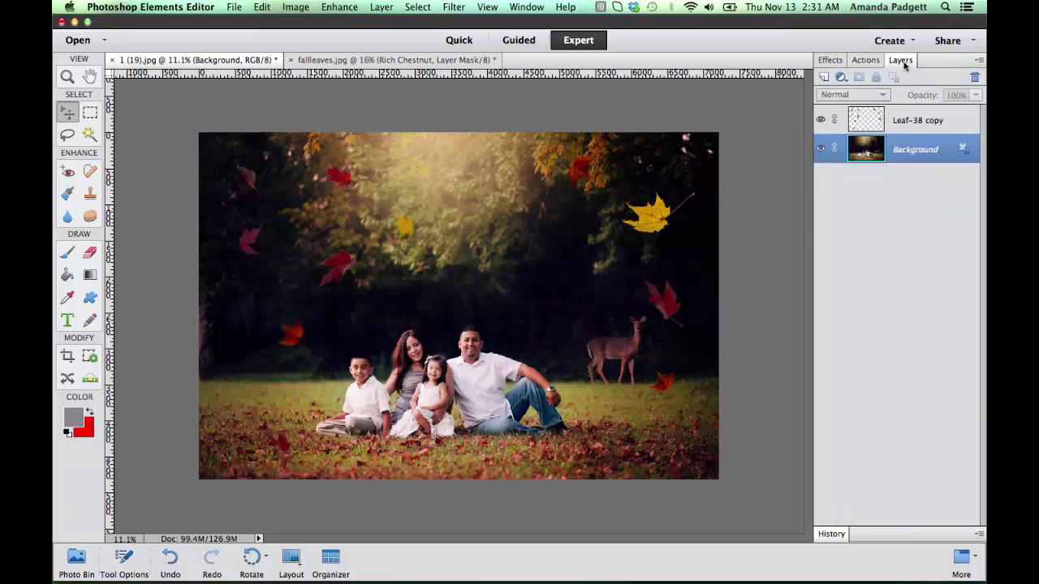
click(865, 60)
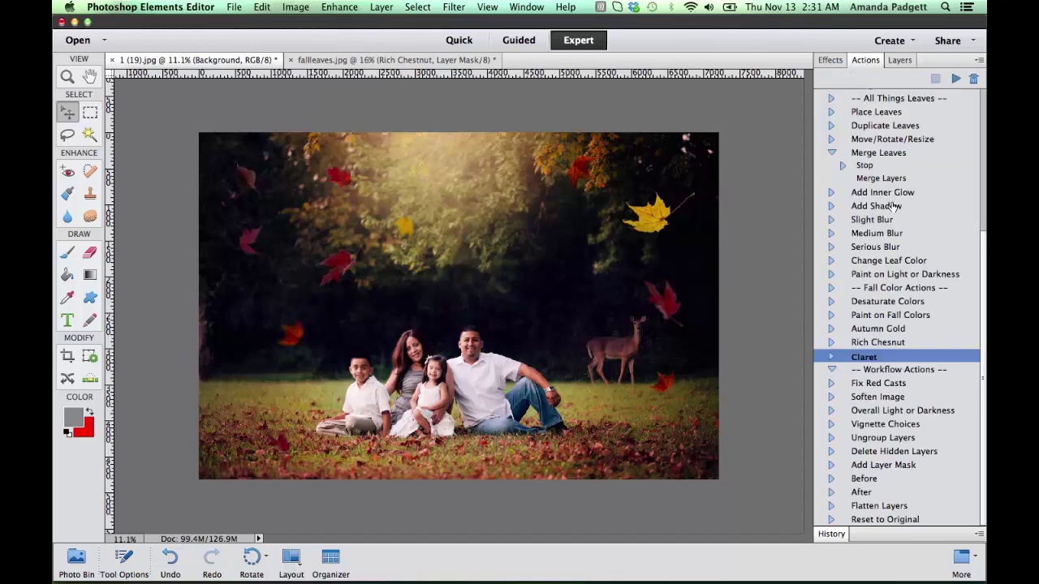
click(955, 78)
- Toggle the Claret group off and on to compare, then lower its opacity to 72%
click(901, 62)
click(821, 149)
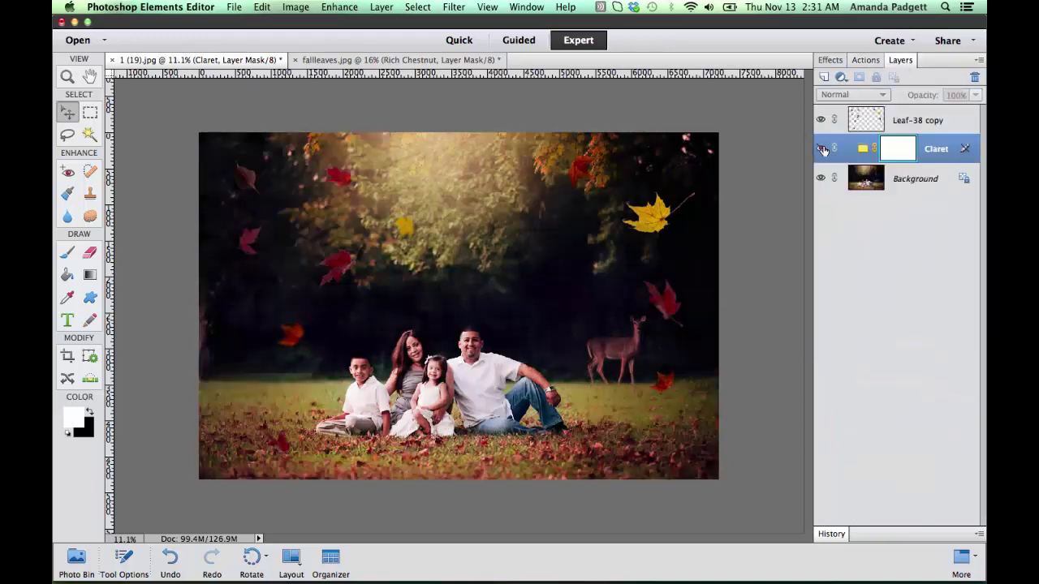
click(821, 148)
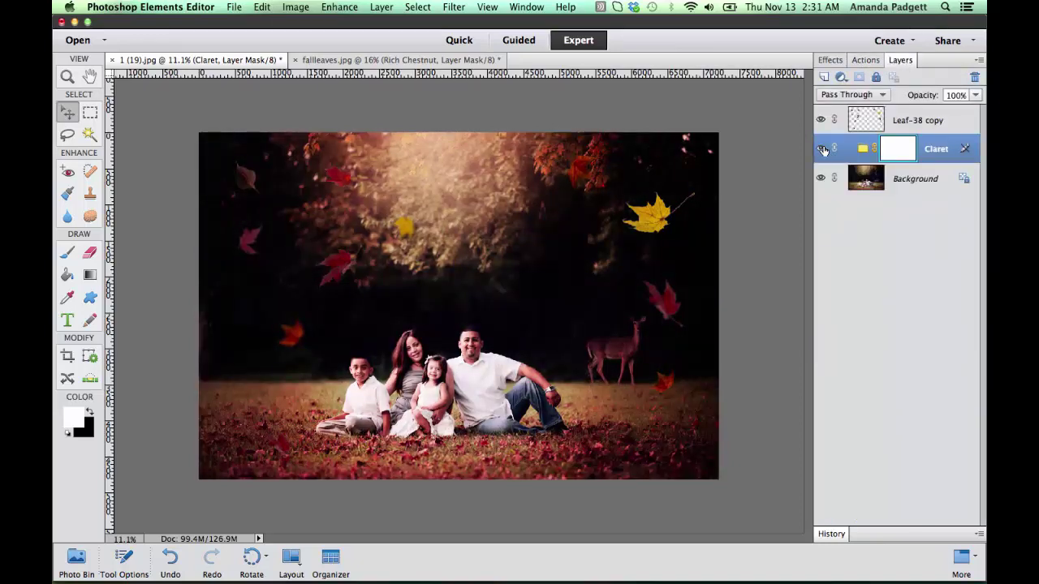
click(975, 95)
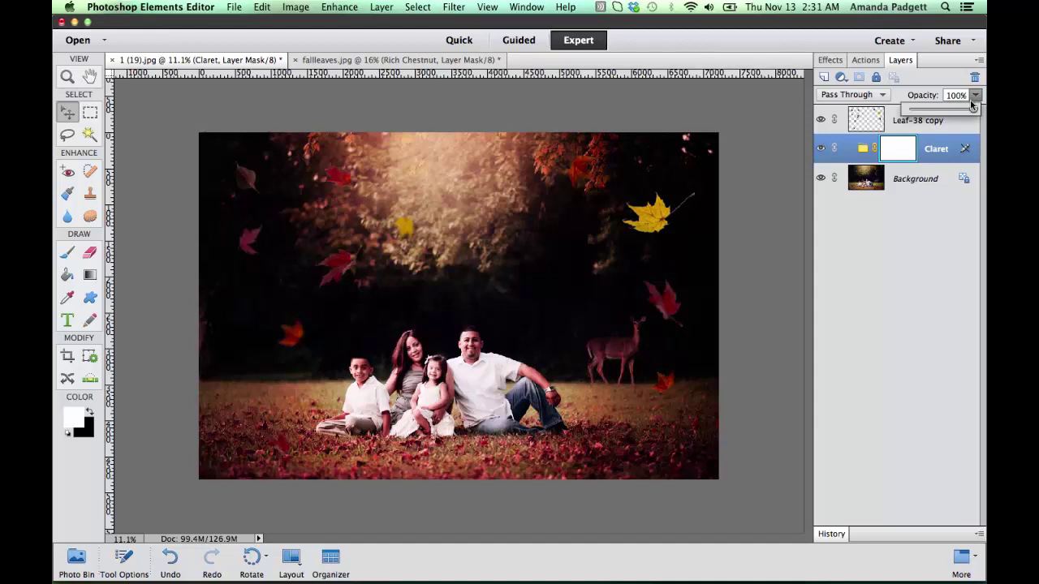
drag(973, 109, 955, 111)
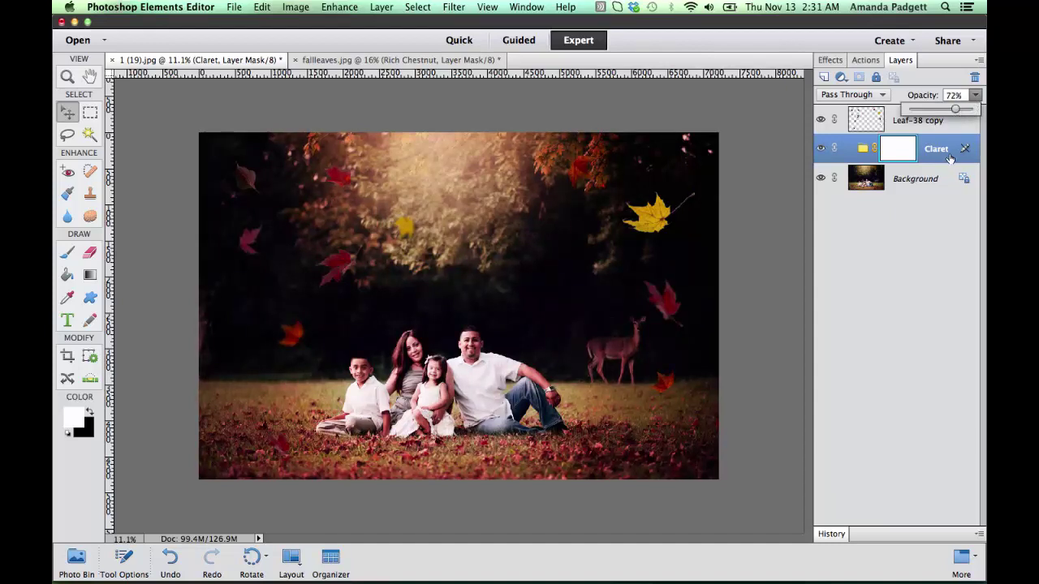
click(865, 61)
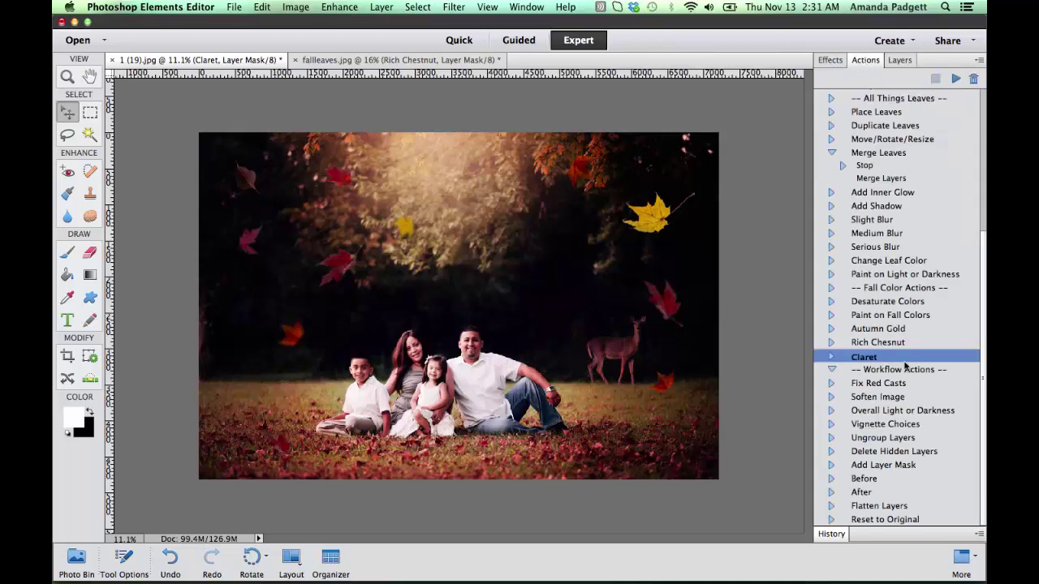
click(883, 386)
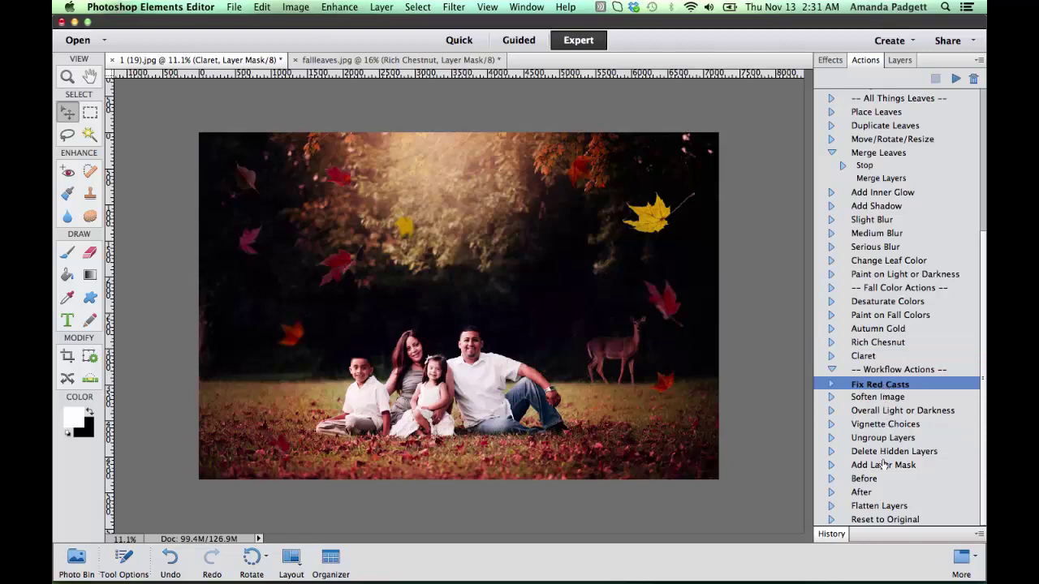
click(864, 480)
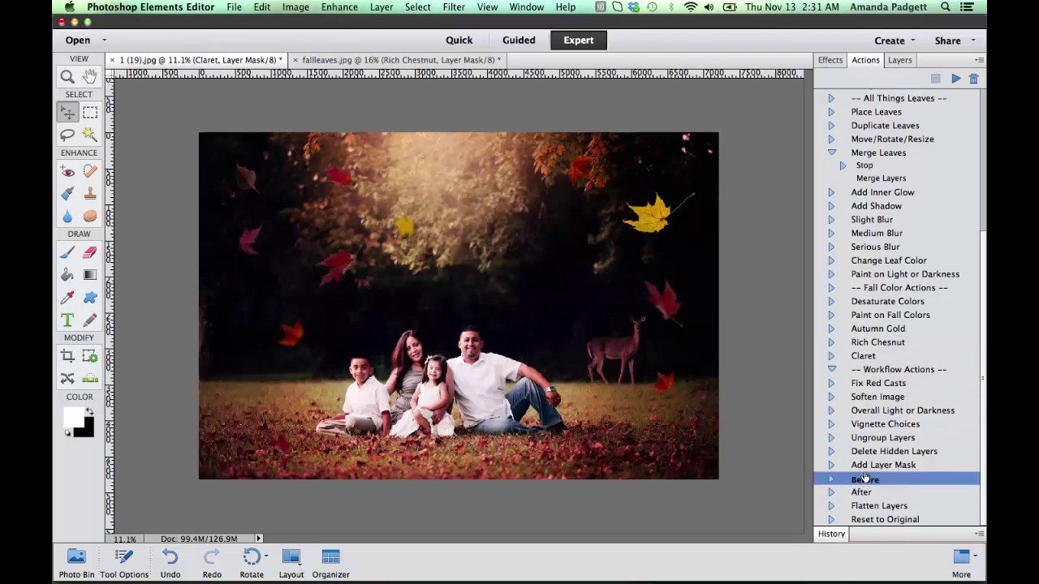
click(955, 79)
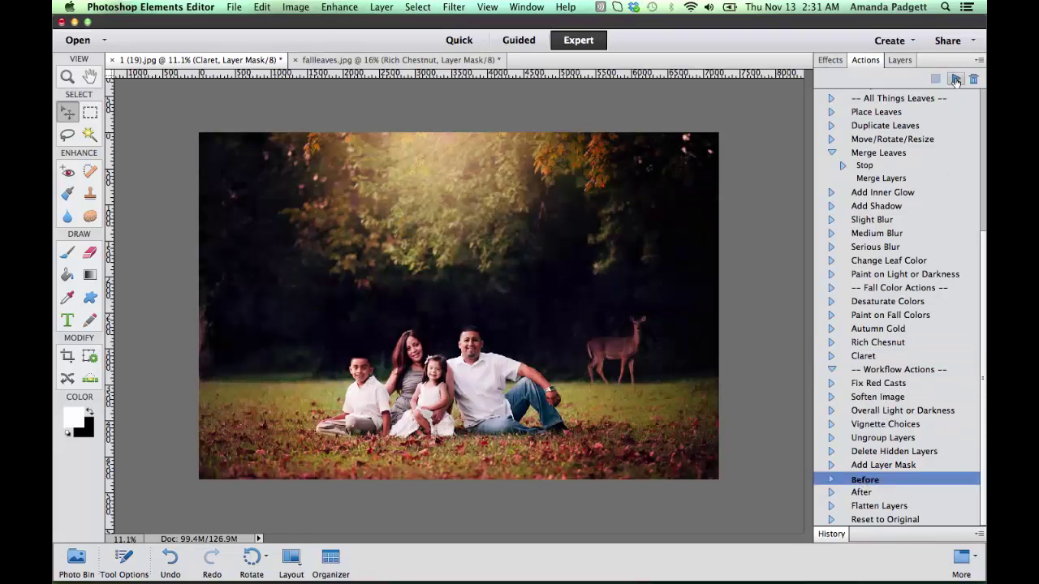
click(865, 493)
click(955, 79)
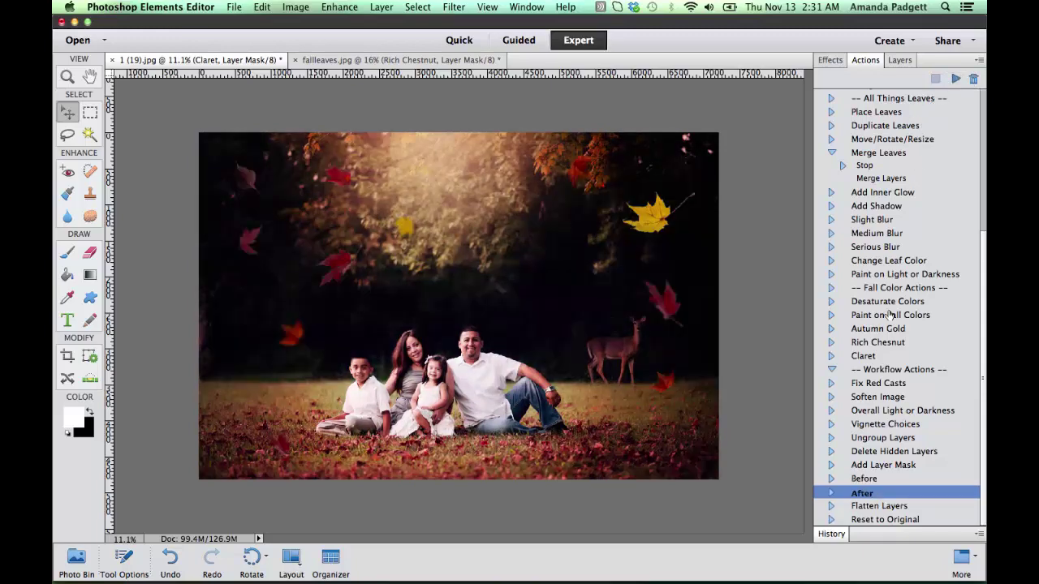
click(892, 519)
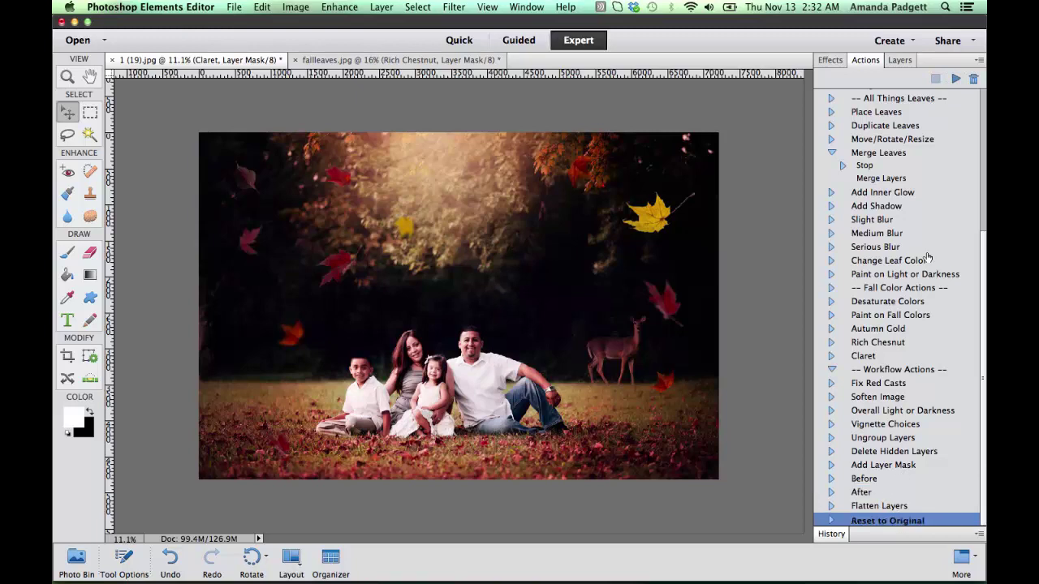
click(955, 78)
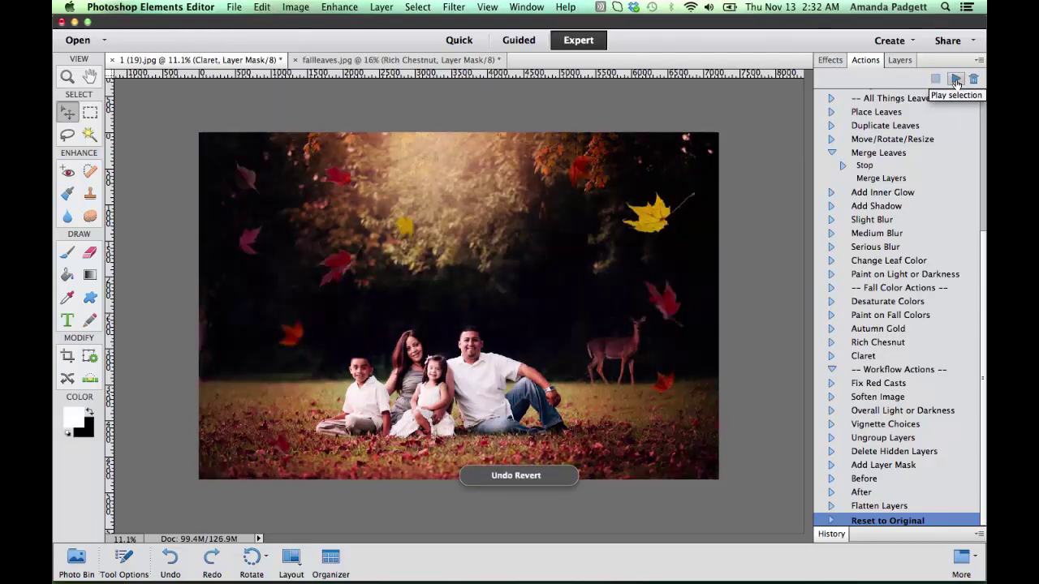
- Run Overall Light or Darkness and preview the new Brighten and Darken layers by toggling their visibility
click(891, 411)
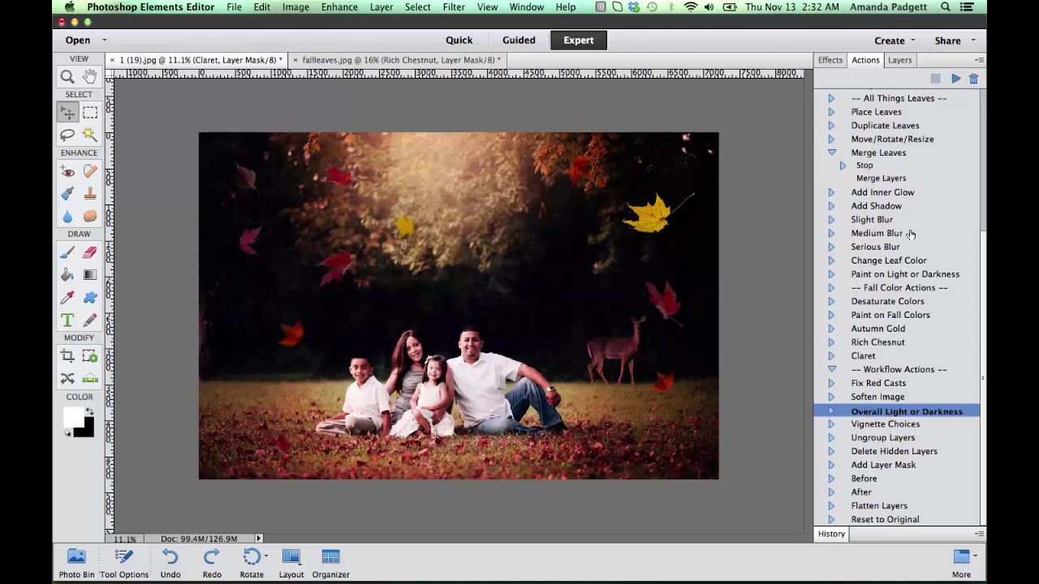
click(954, 78)
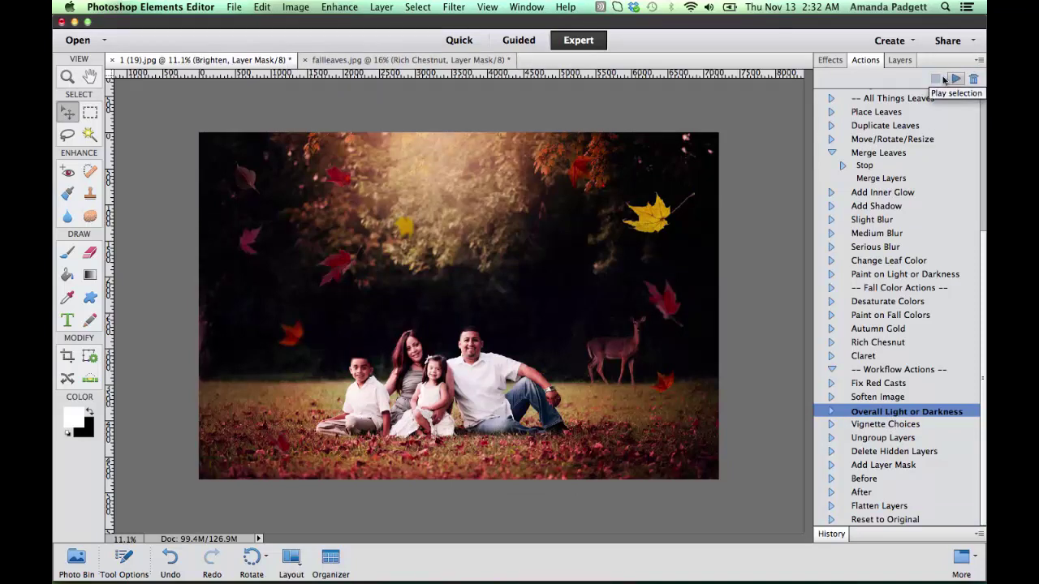
click(904, 61)
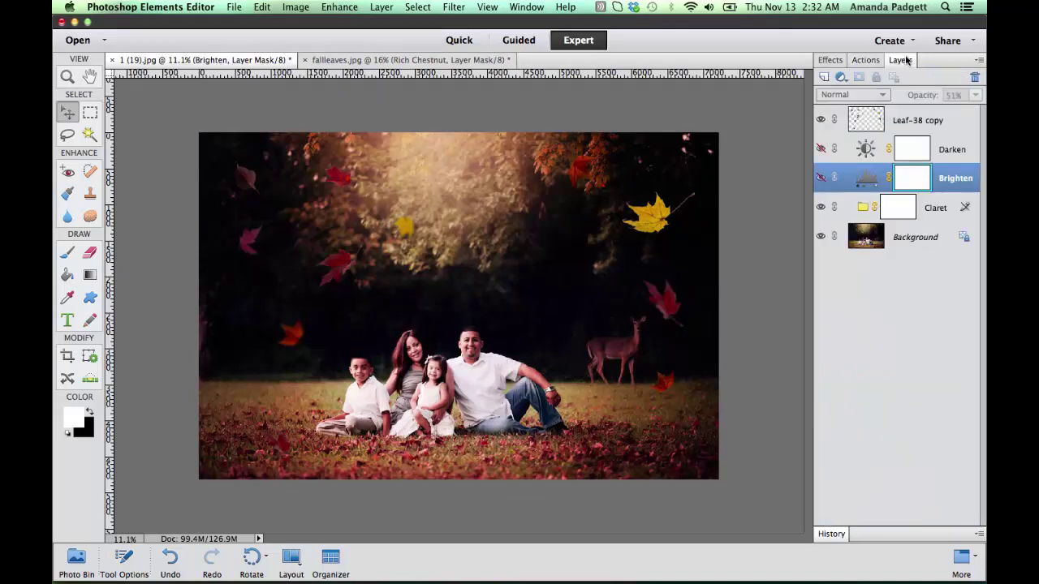
click(820, 178)
click(820, 179)
click(821, 149)
click(821, 149)
click(865, 61)
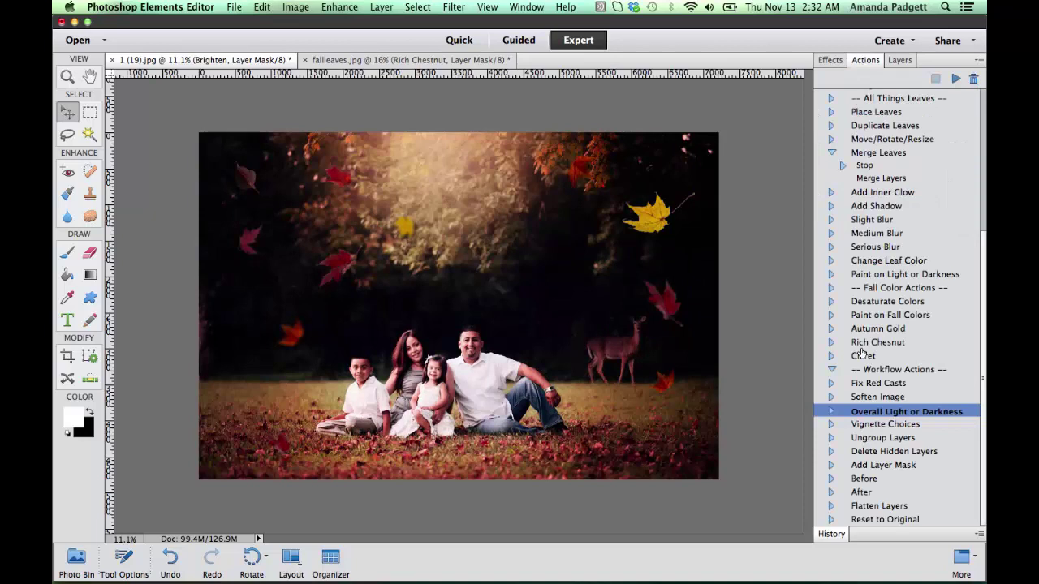